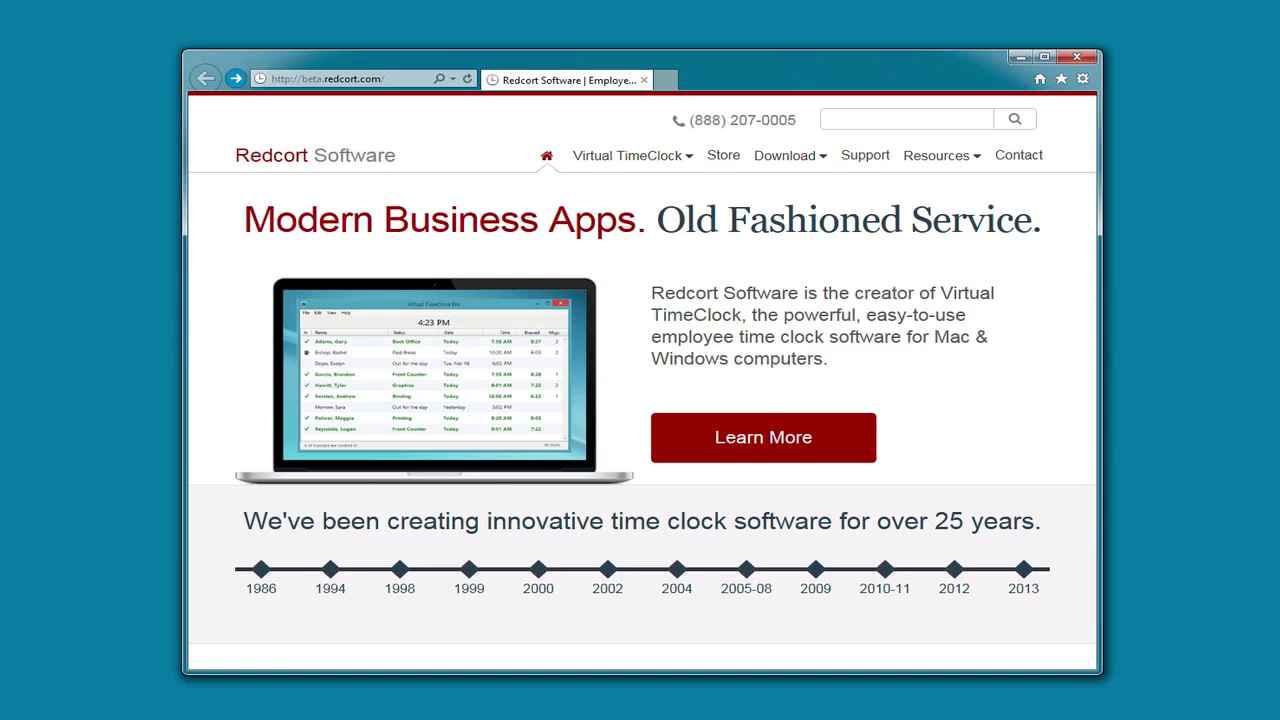
Go to the Virtual TimeClock Network download page and download the Server installer
mouse_move(791, 158)
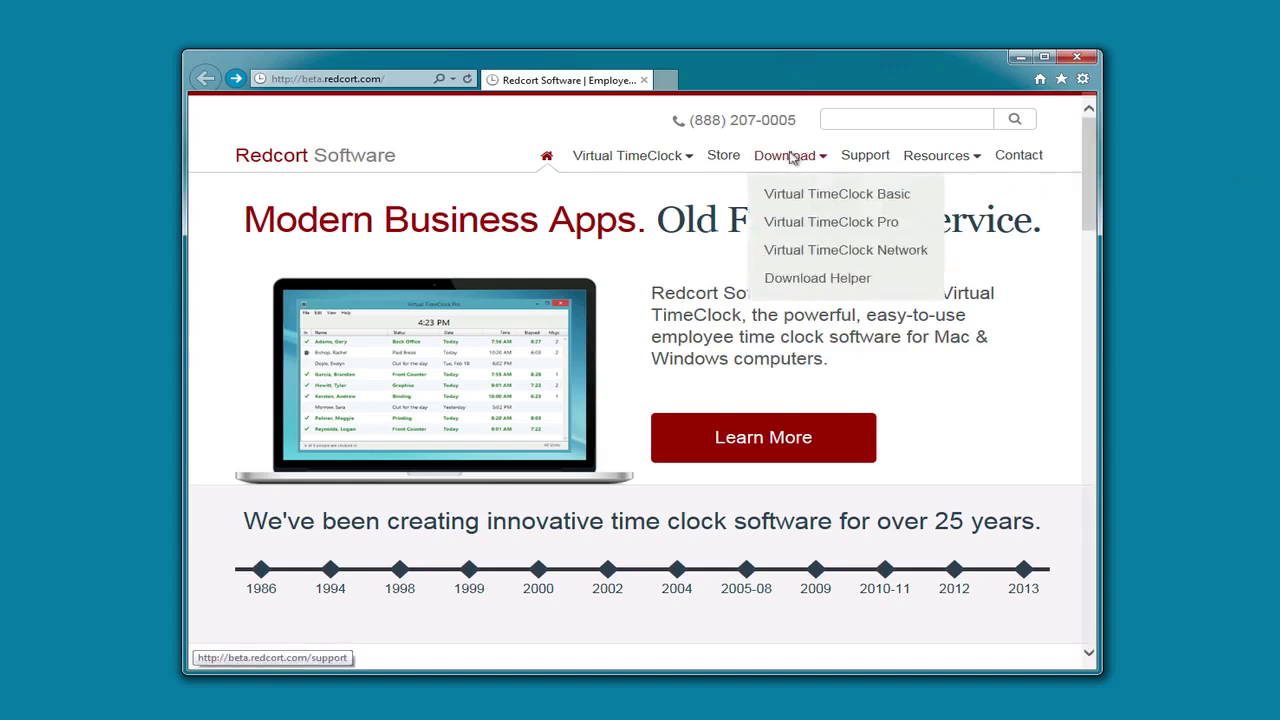
click(823, 250)
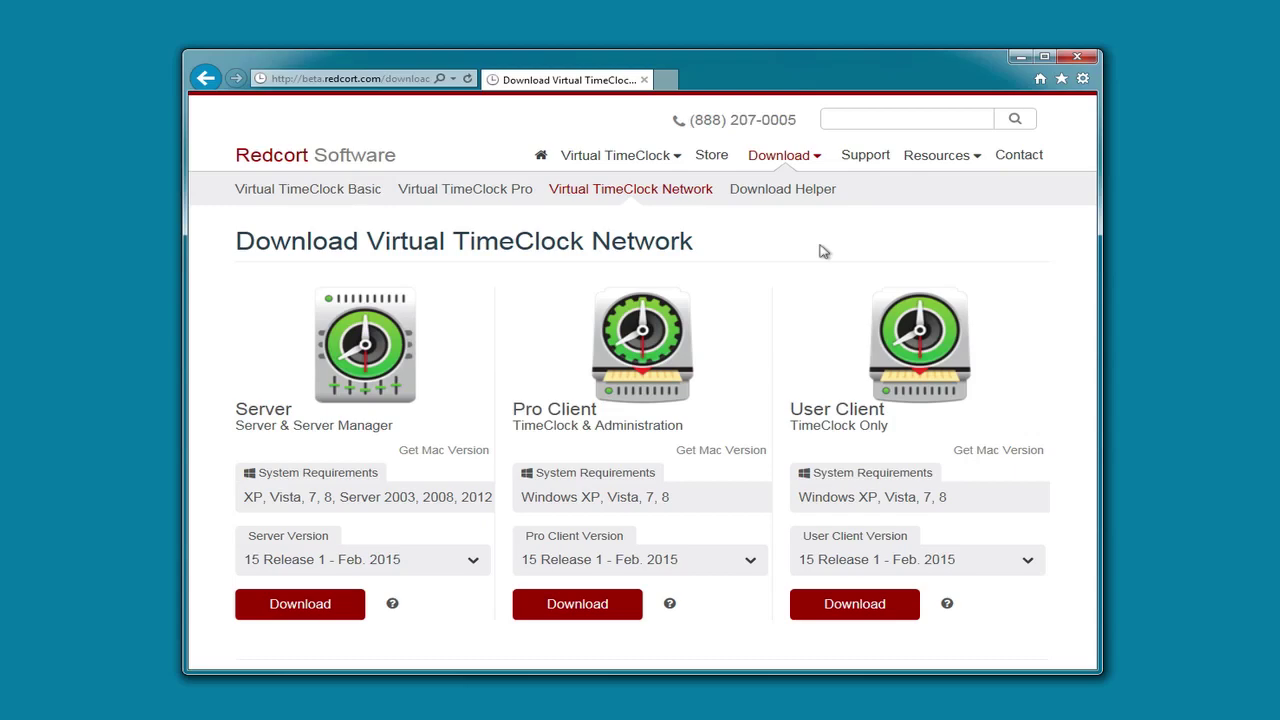
click(318, 608)
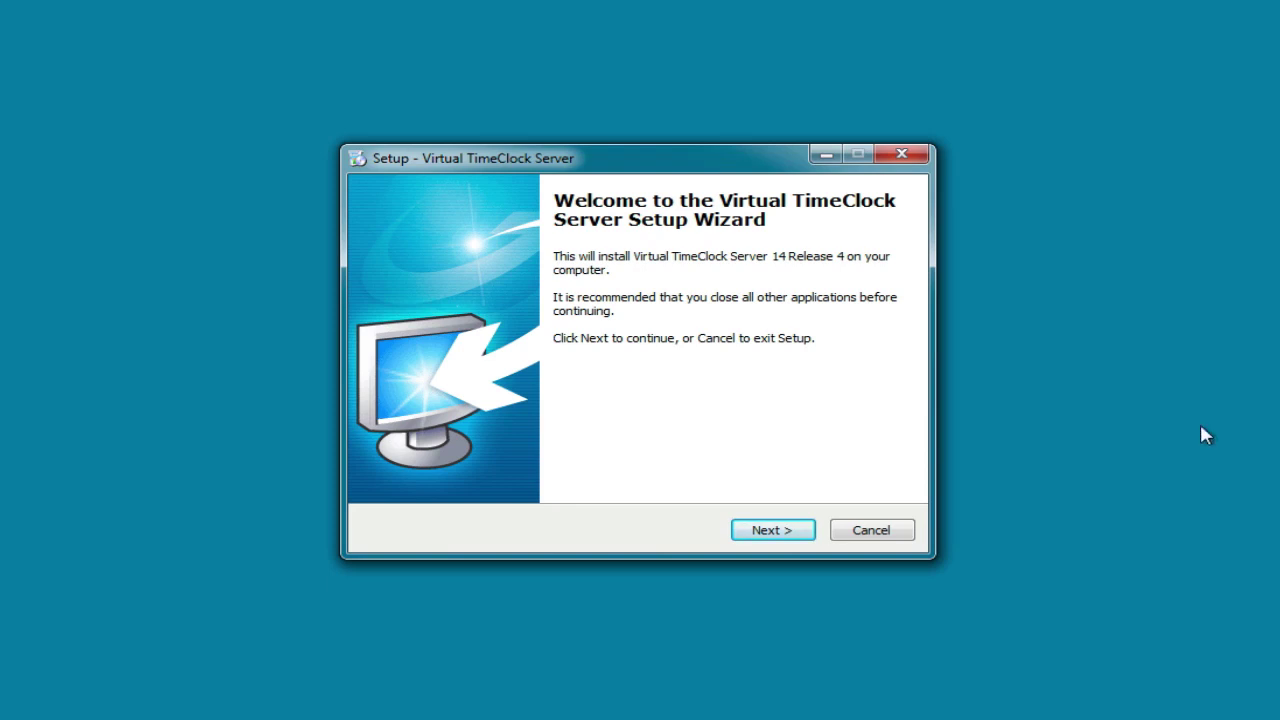
Install the Server to the default Program Files folder, accepting the license and keeping the desktop icon
click(774, 533)
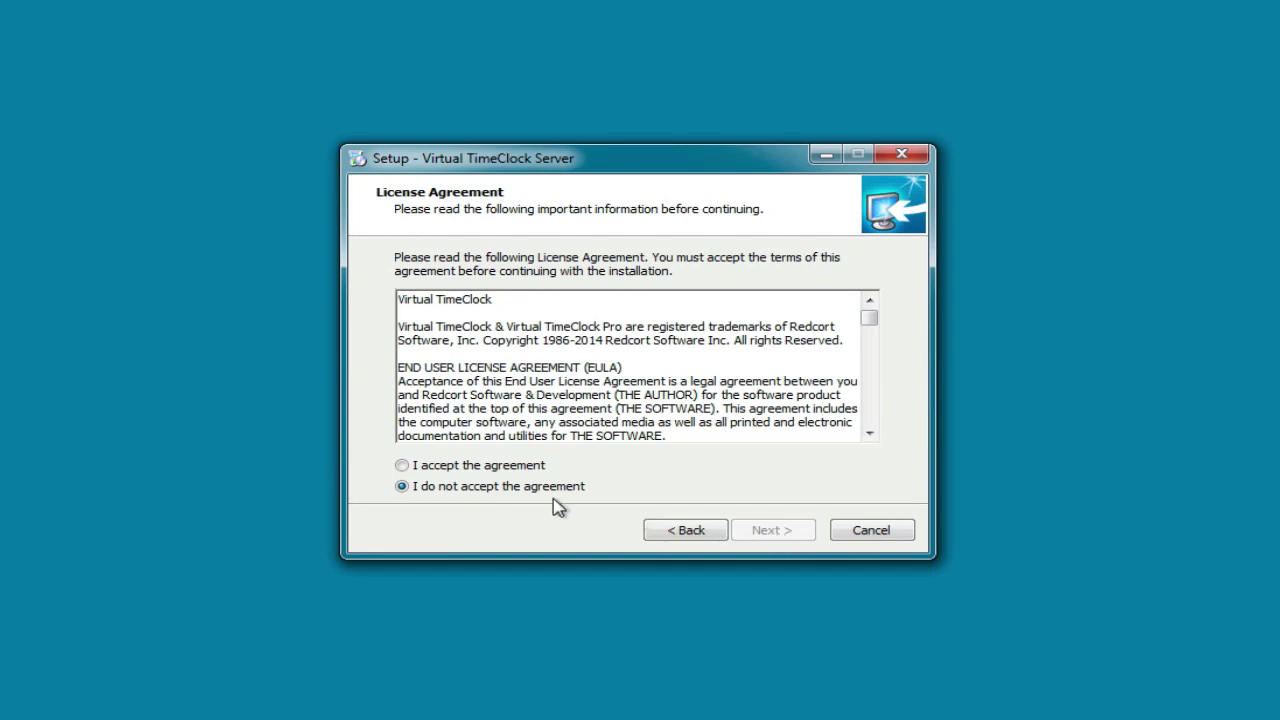
click(512, 467)
click(782, 530)
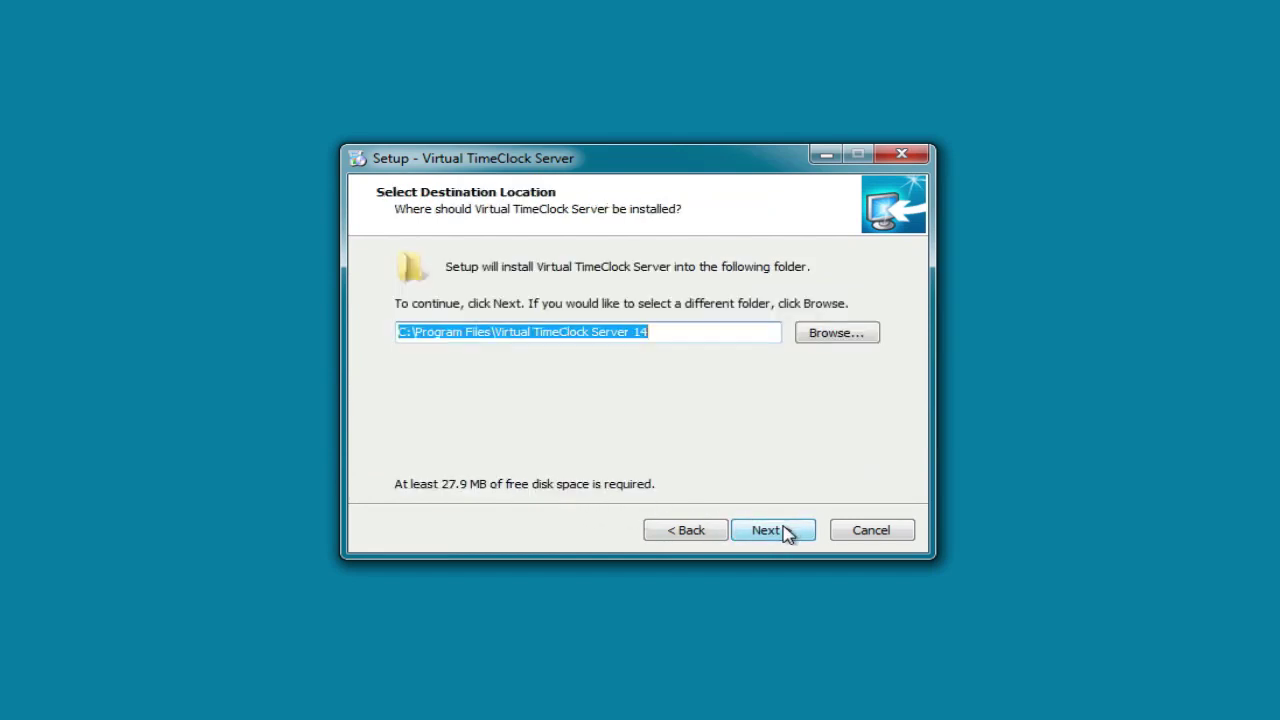
click(785, 533)
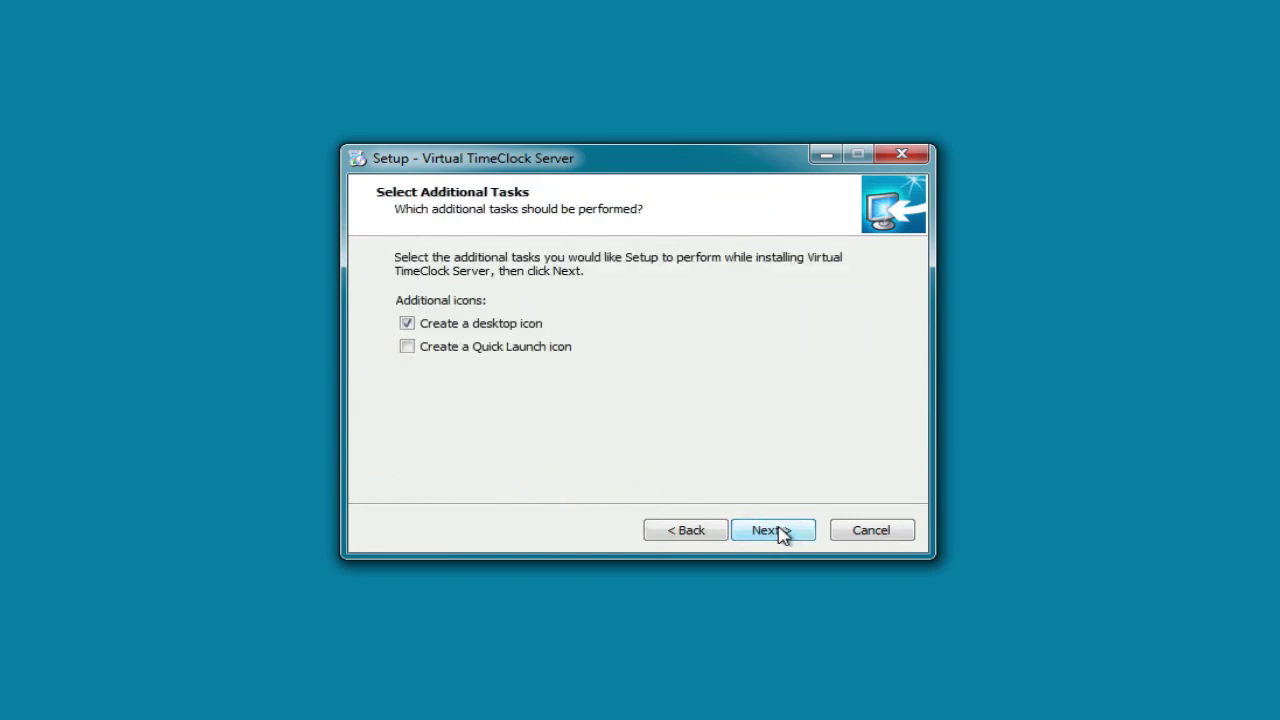
click(784, 533)
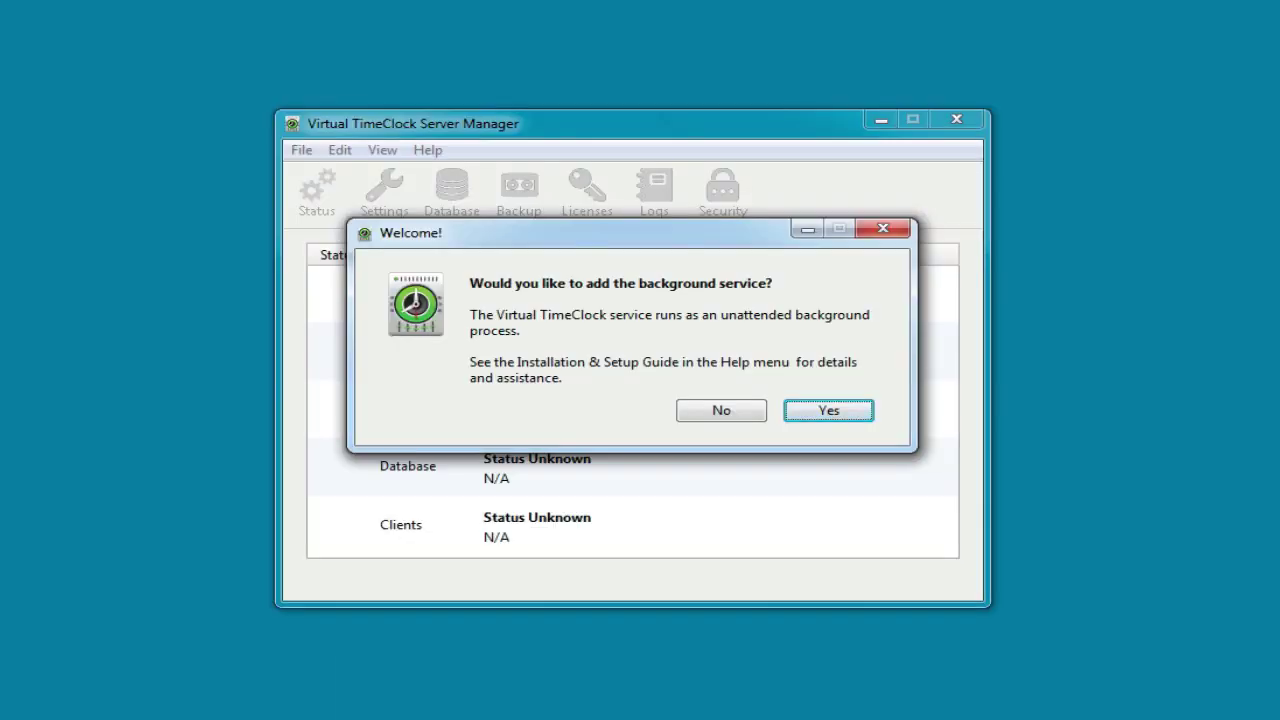
Add the background service, then enter company 'Redcort Software', the administrator's name, and the password twice
click(829, 411)
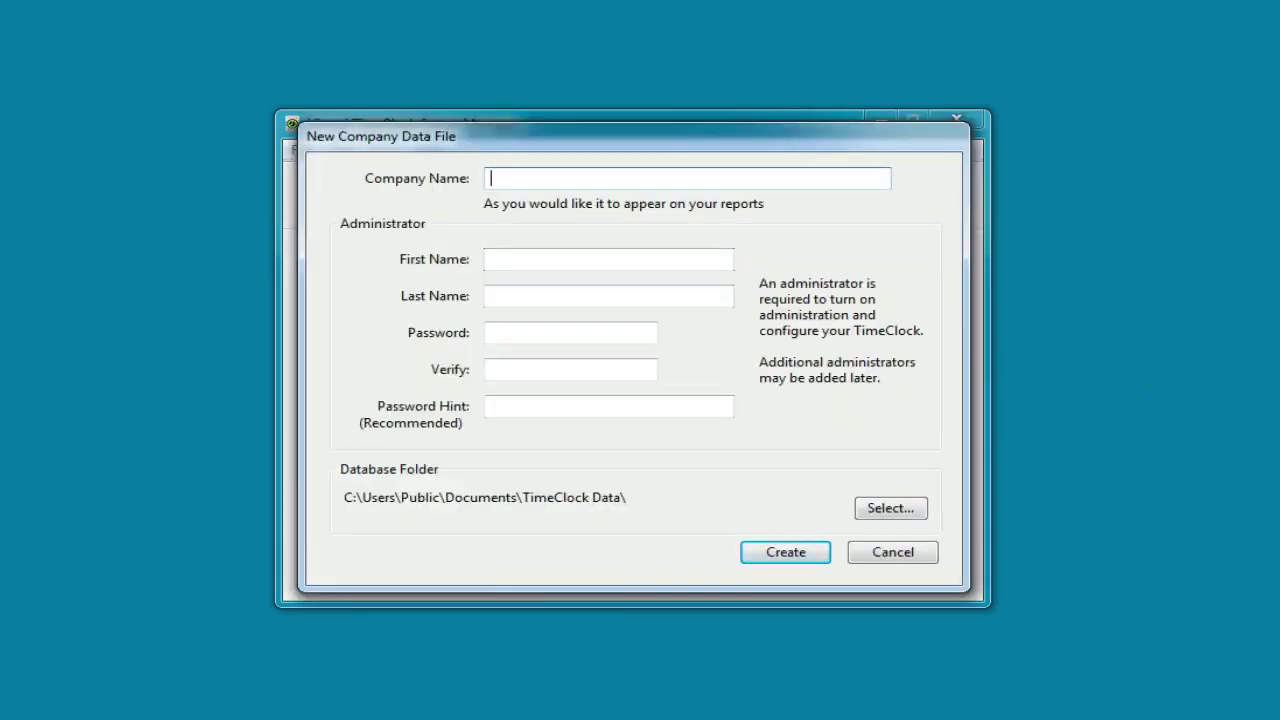
text(Redcort Software)
key(Tab)
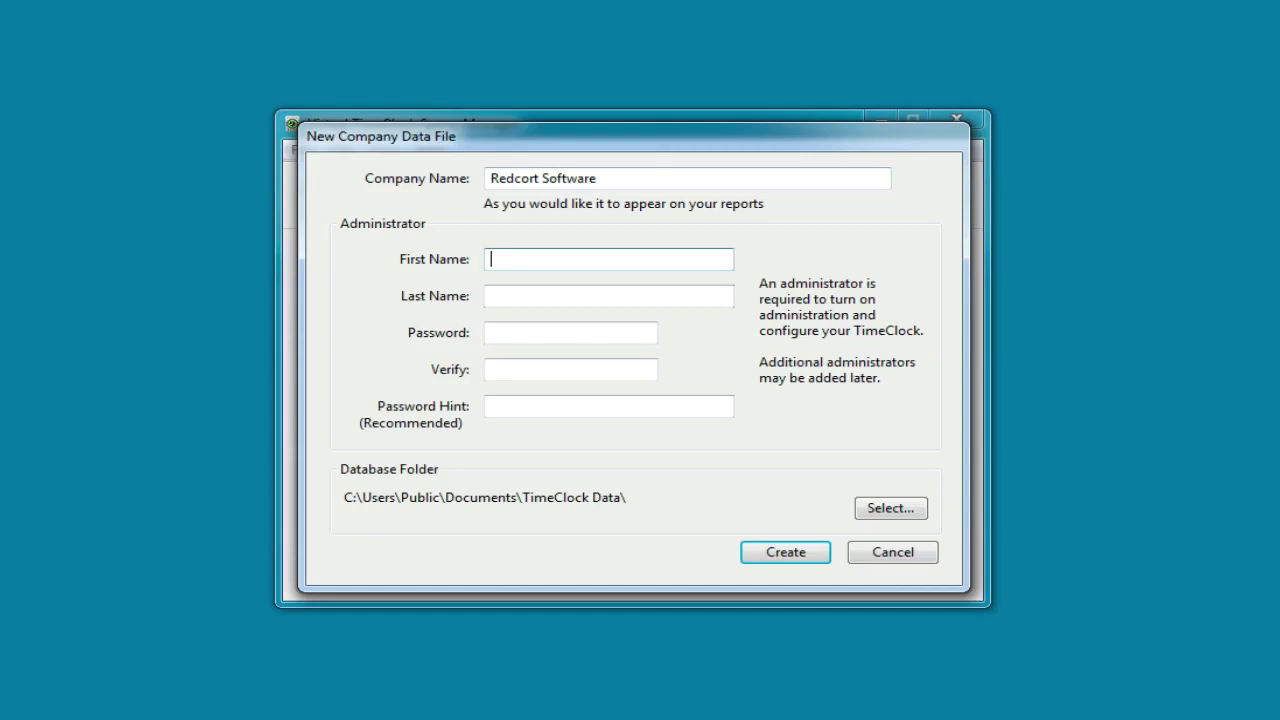
key(Tab)
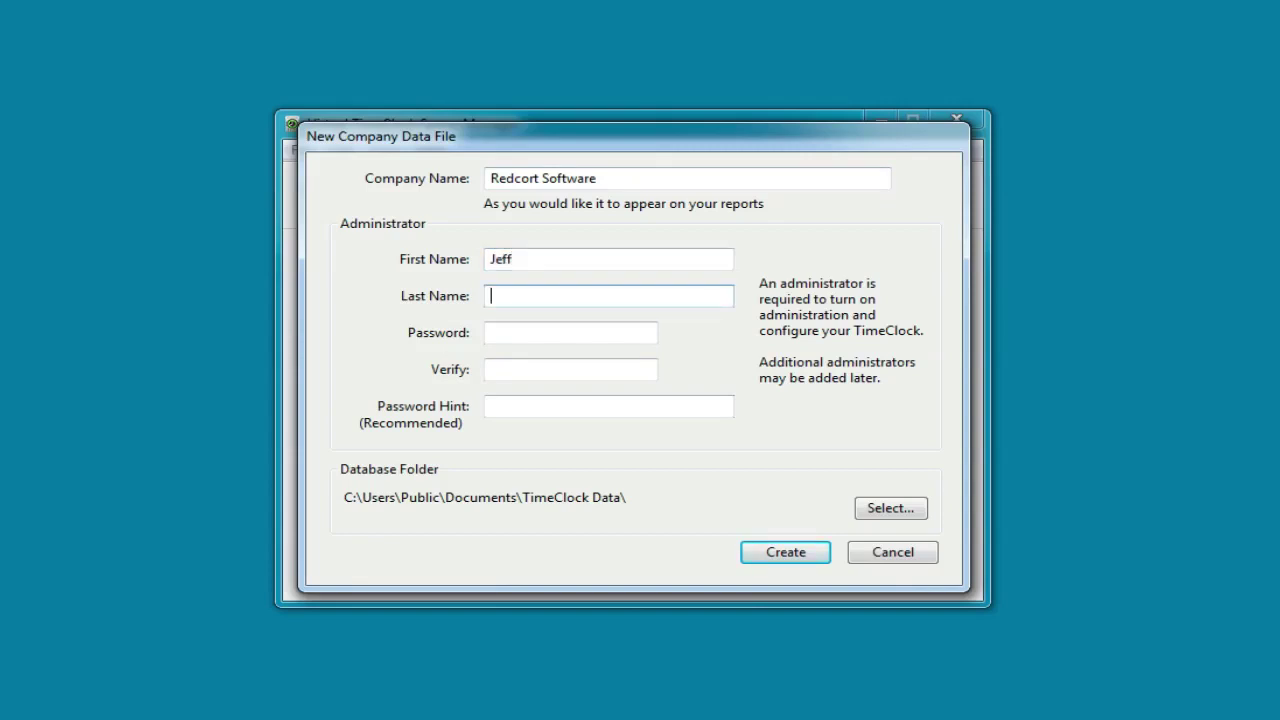
key(Tab)
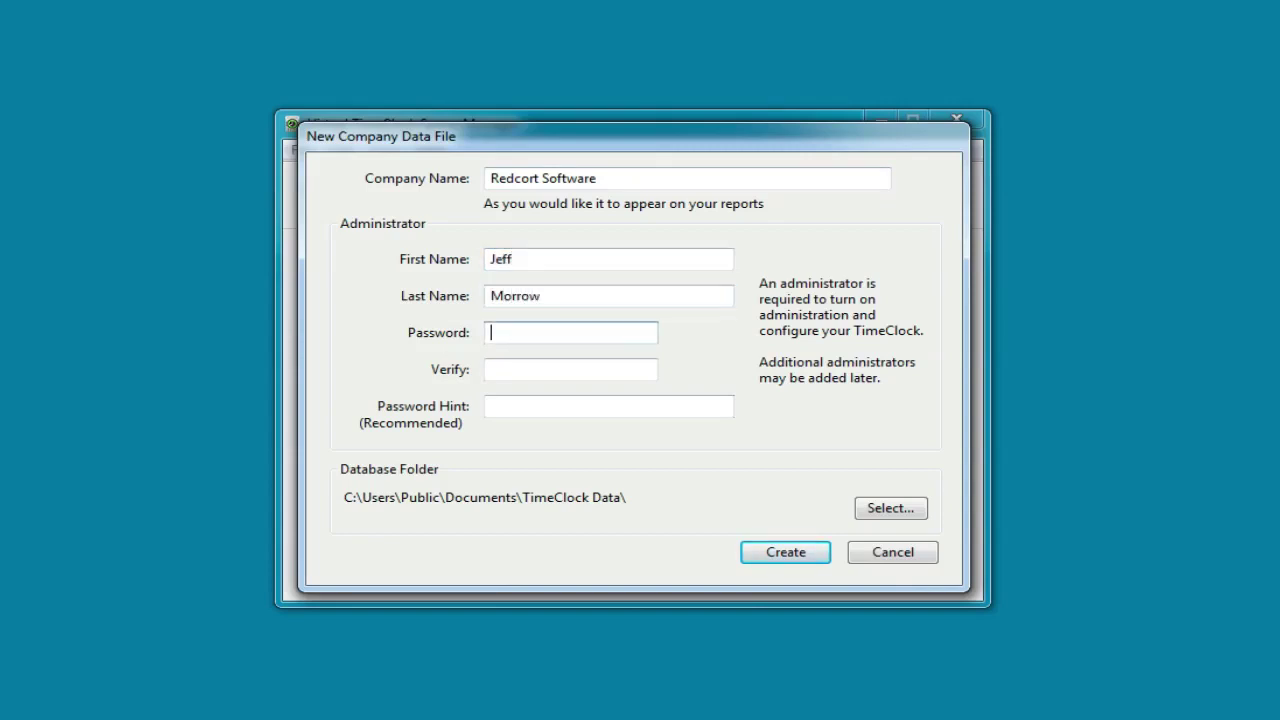
text(****)
key(Tab)
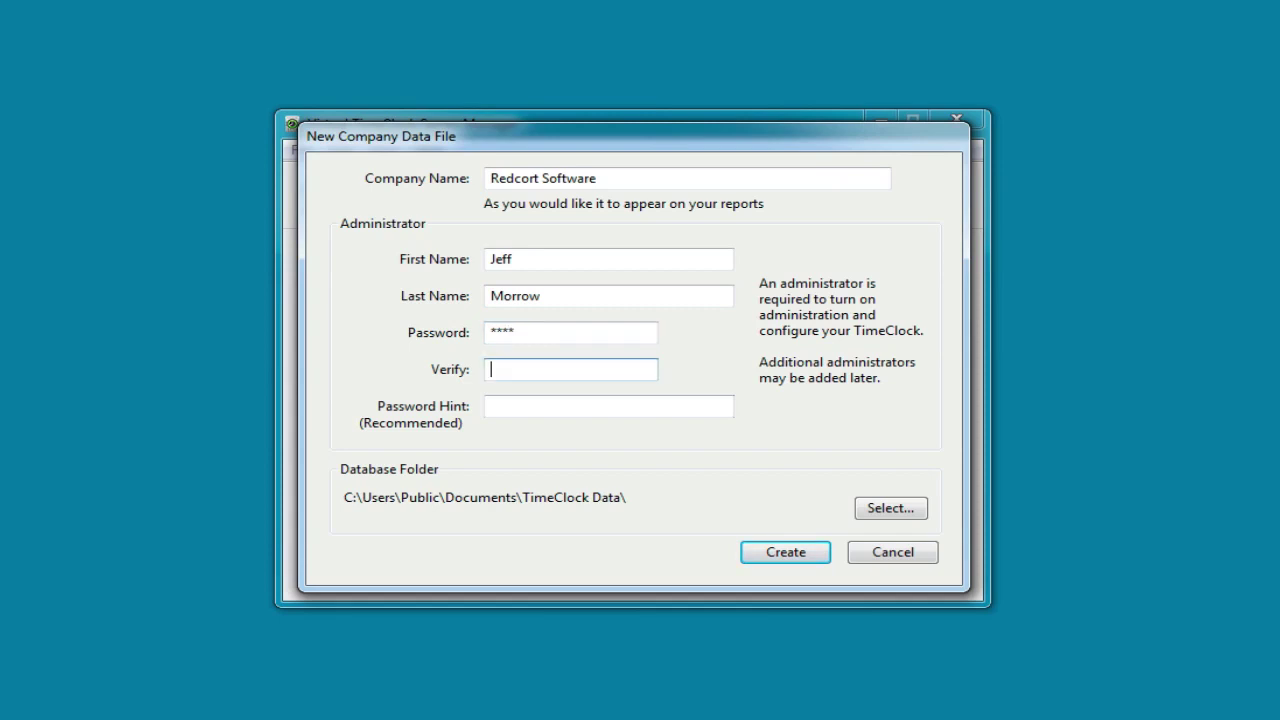
text(****)
Create the Redcort Software company file and acknowledge the success and service-installed messages
click(757, 551)
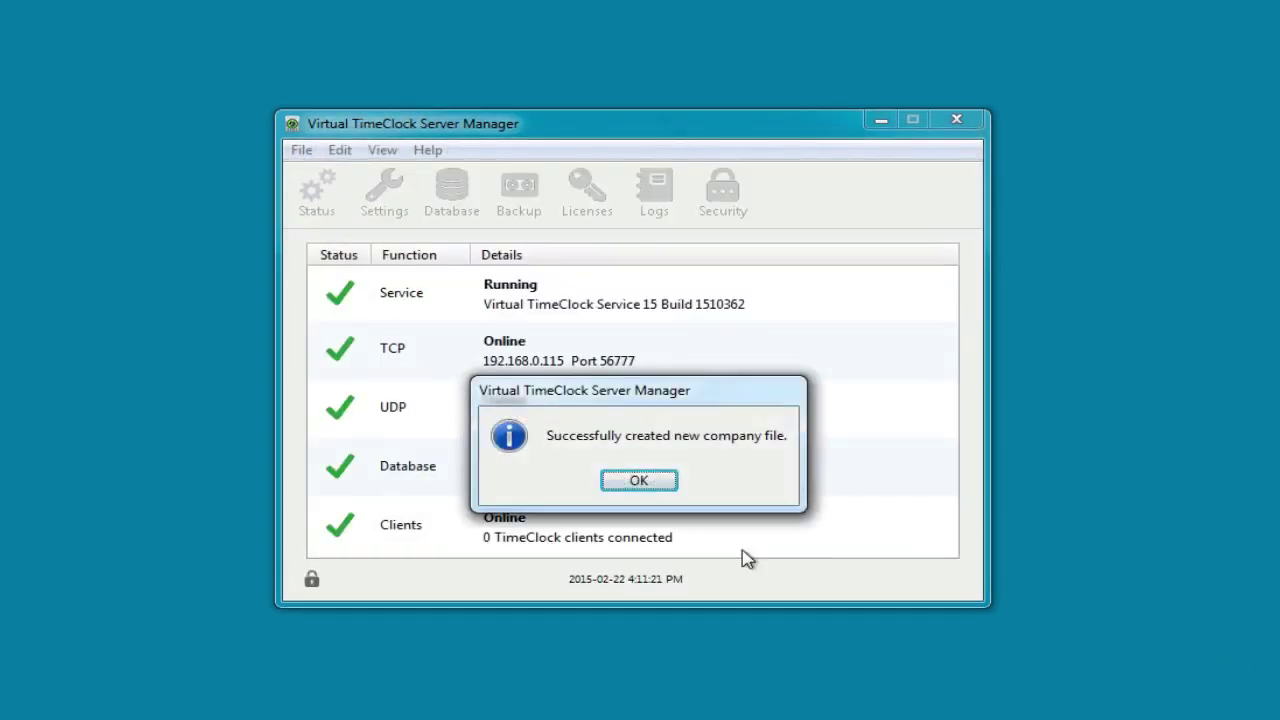
click(662, 488)
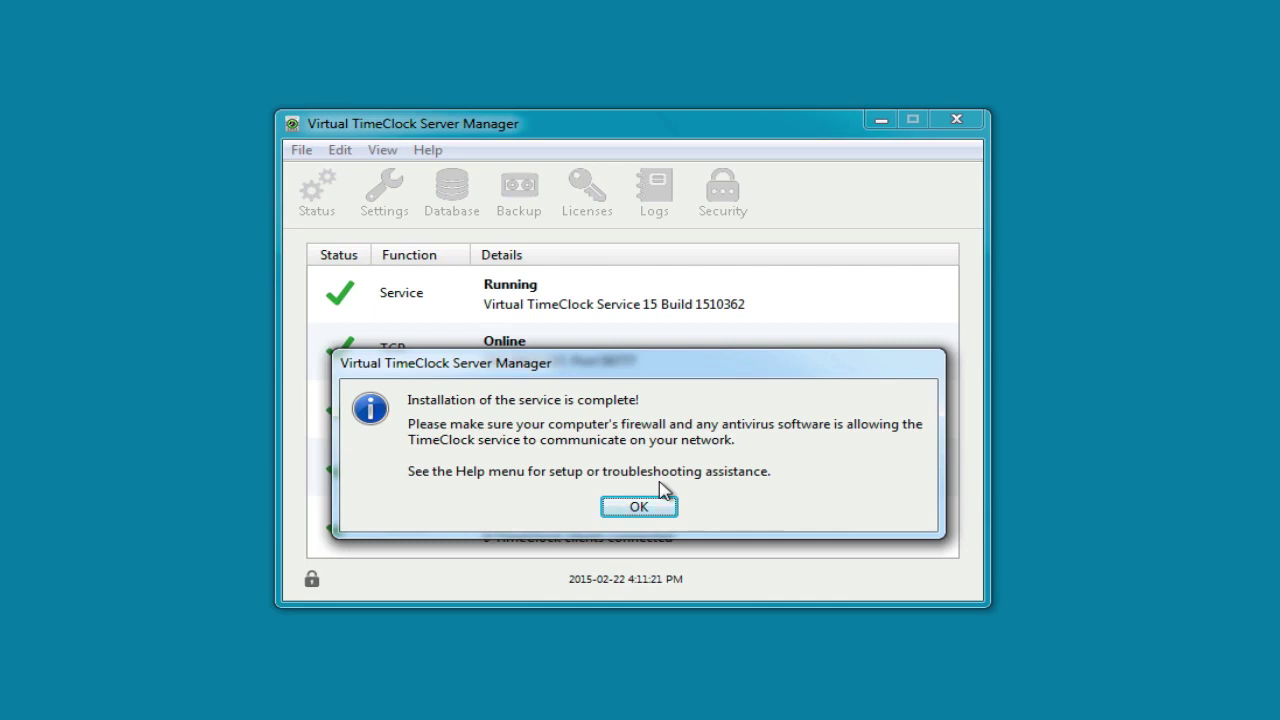
click(652, 505)
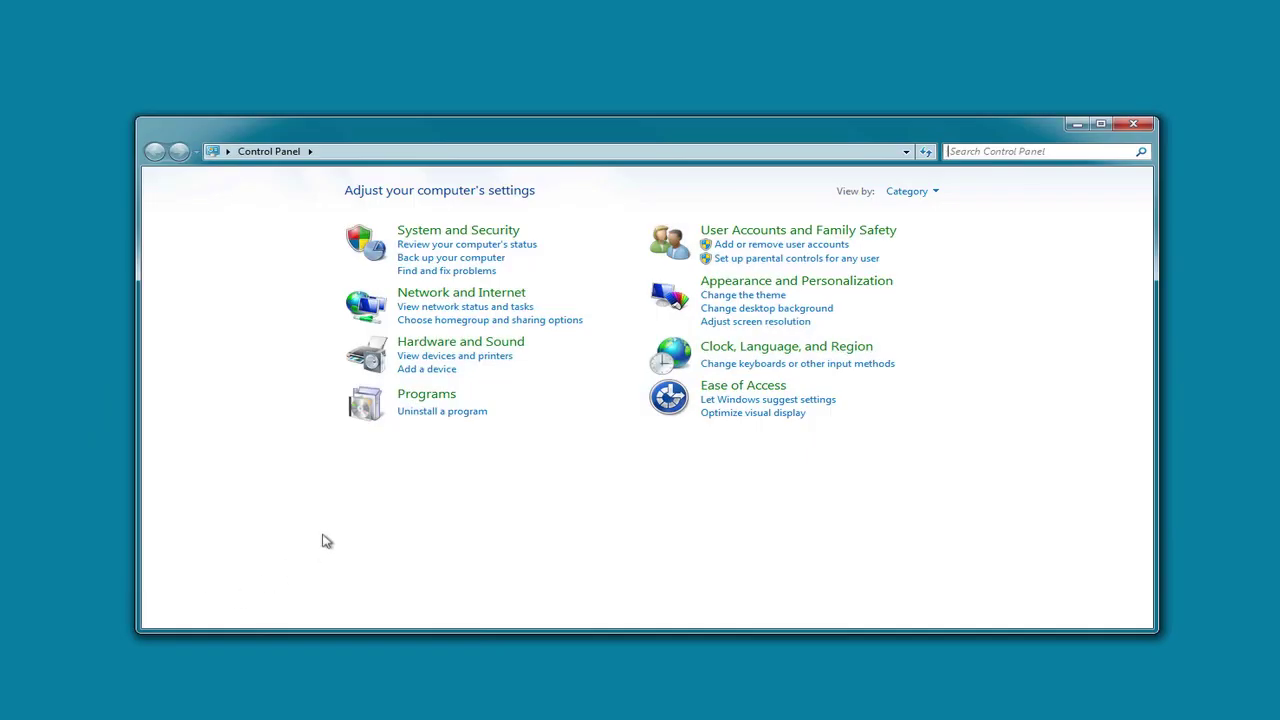
Go through System and Security and Windows Firewall to Advanced settings, showing Inbound Rules
click(450, 232)
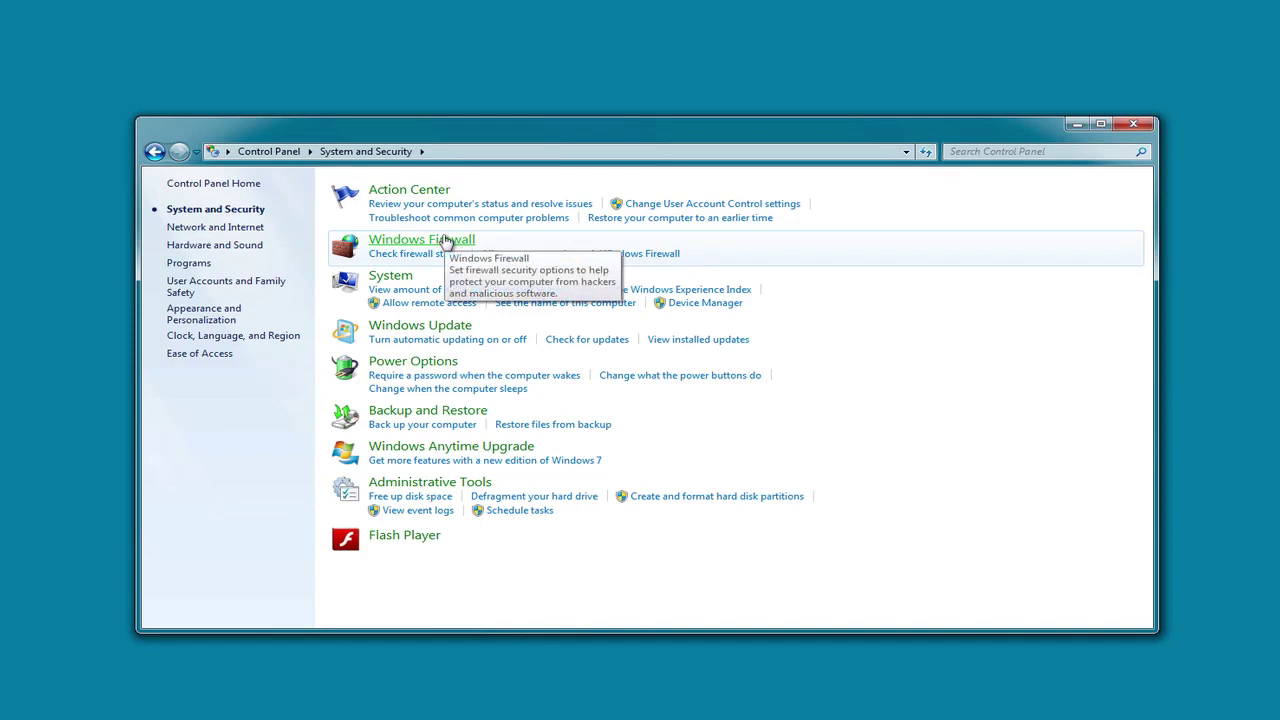
click(445, 243)
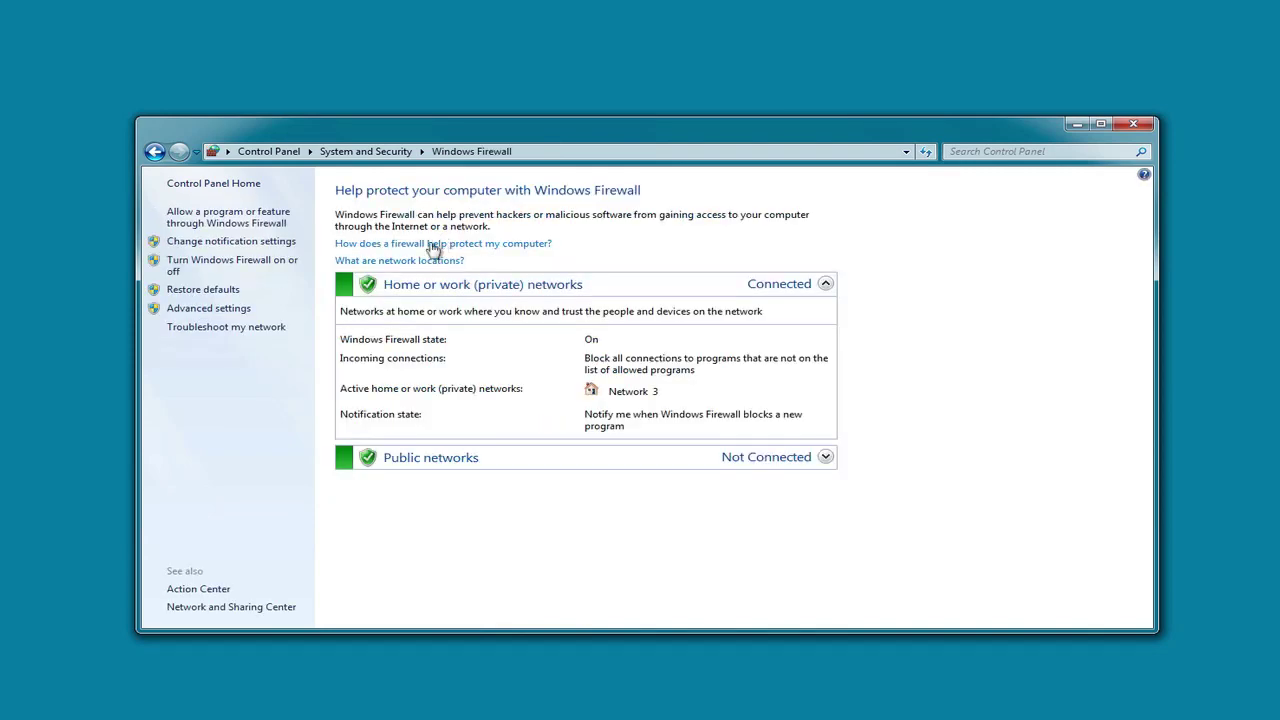
click(209, 310)
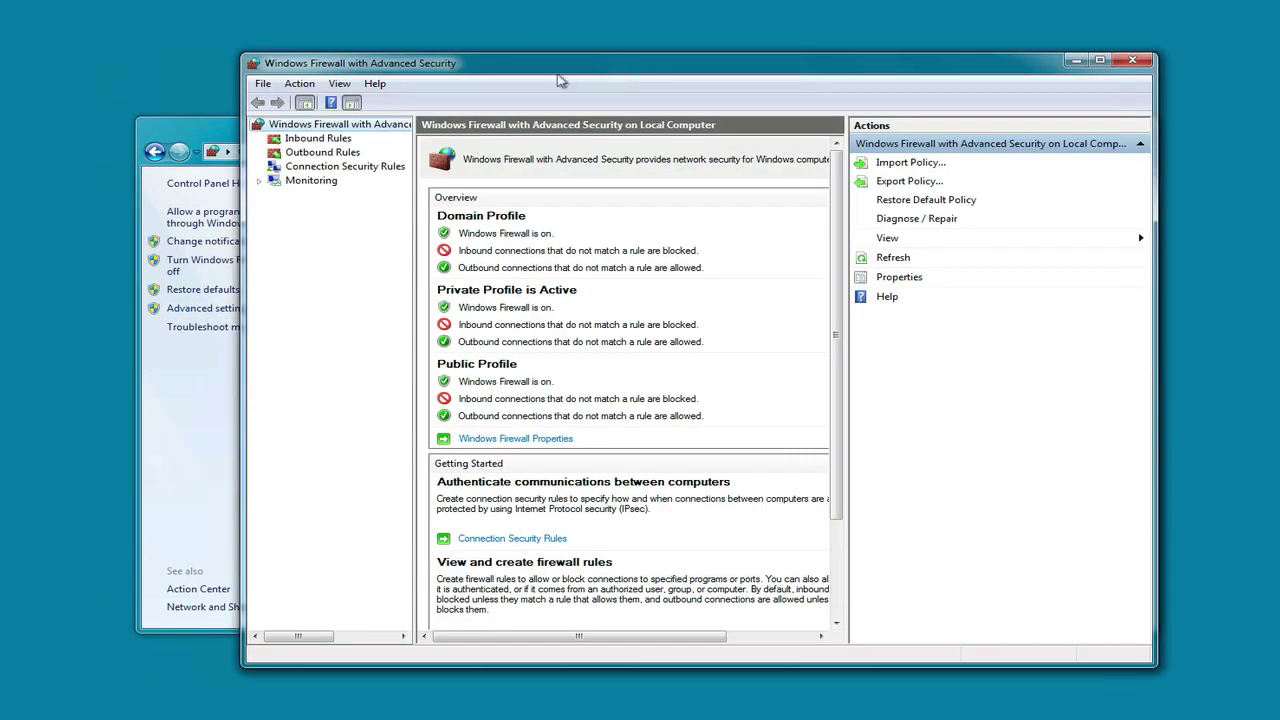
click(319, 139)
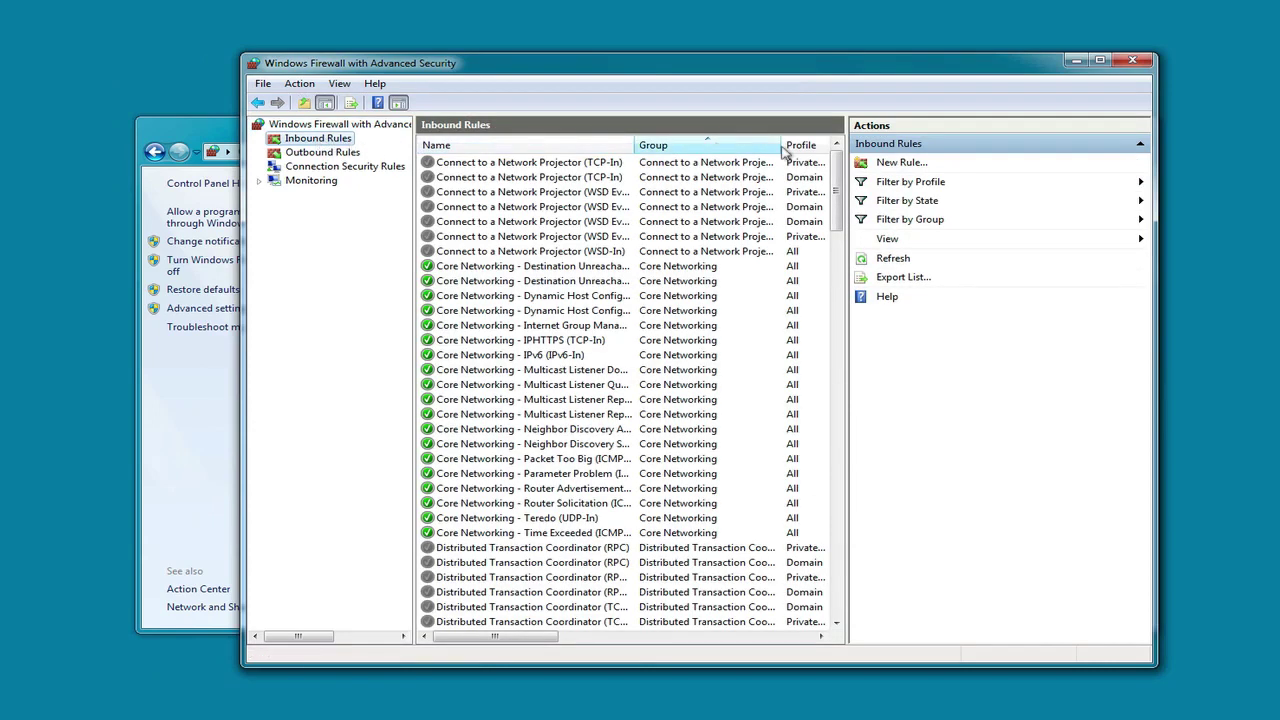
Create an inbound port rule 'VTC TCP' allowing local port 56777 on all network profiles
click(900, 163)
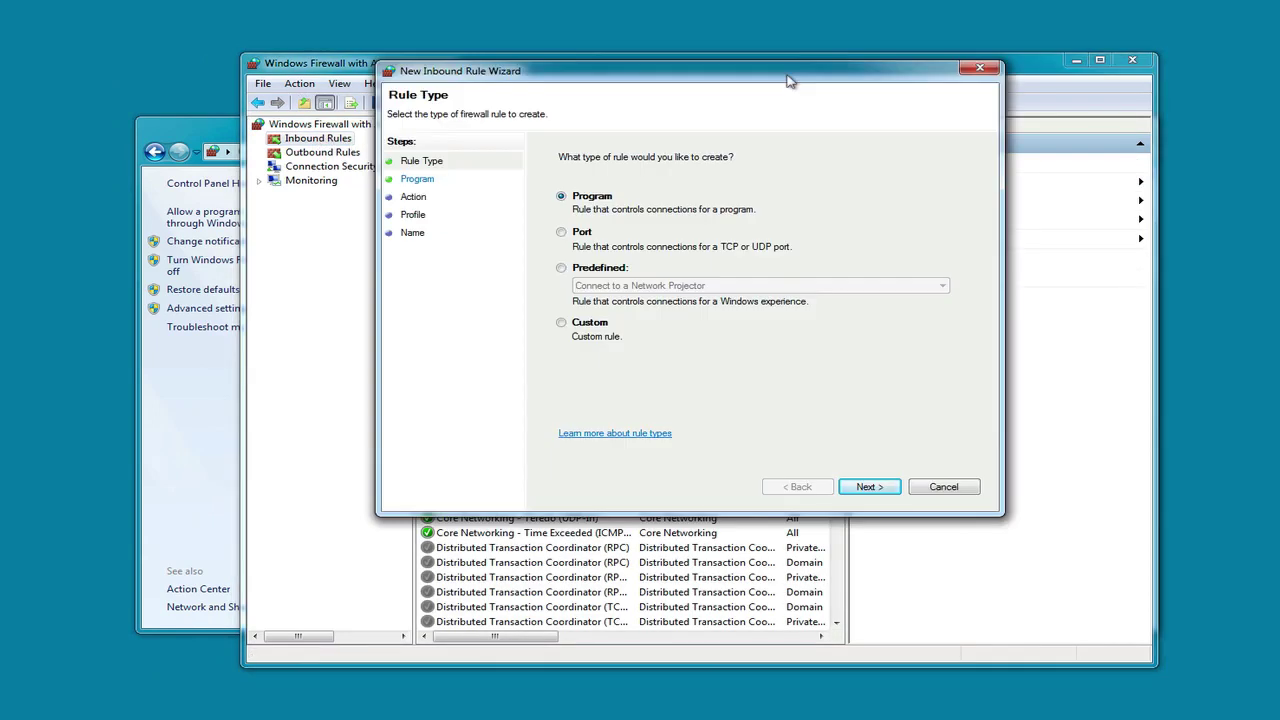
click(561, 232)
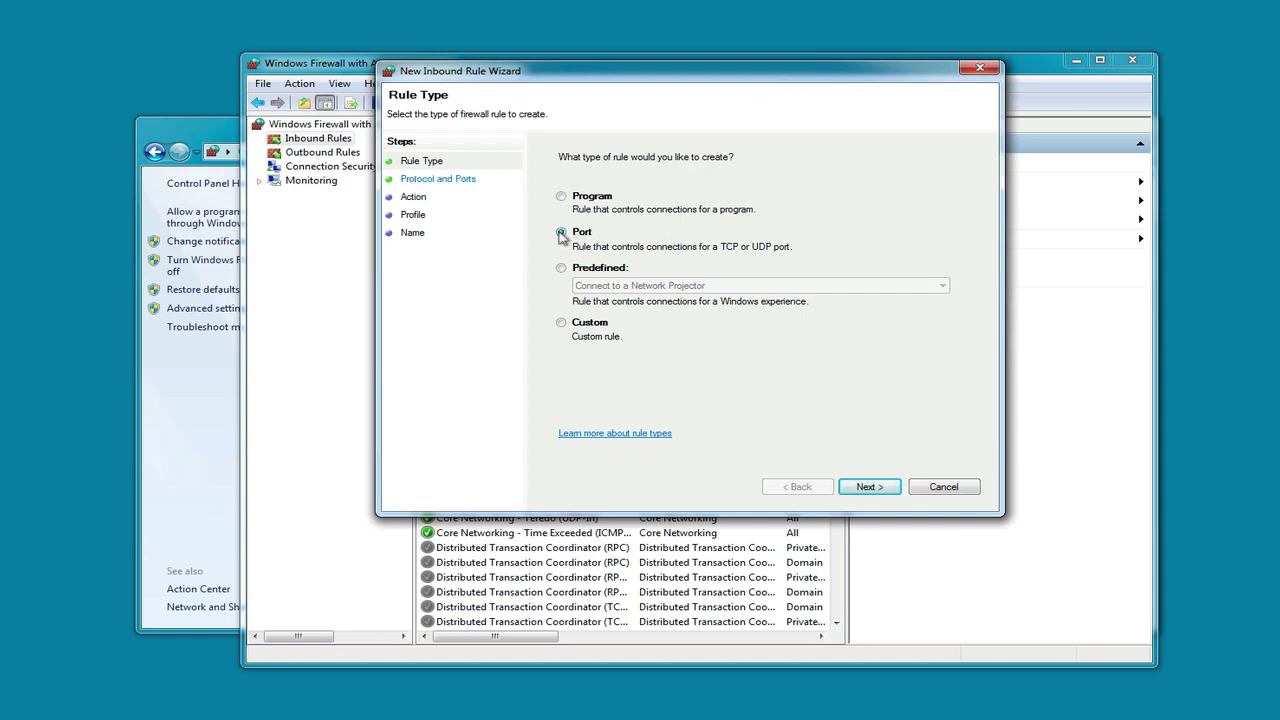
click(860, 487)
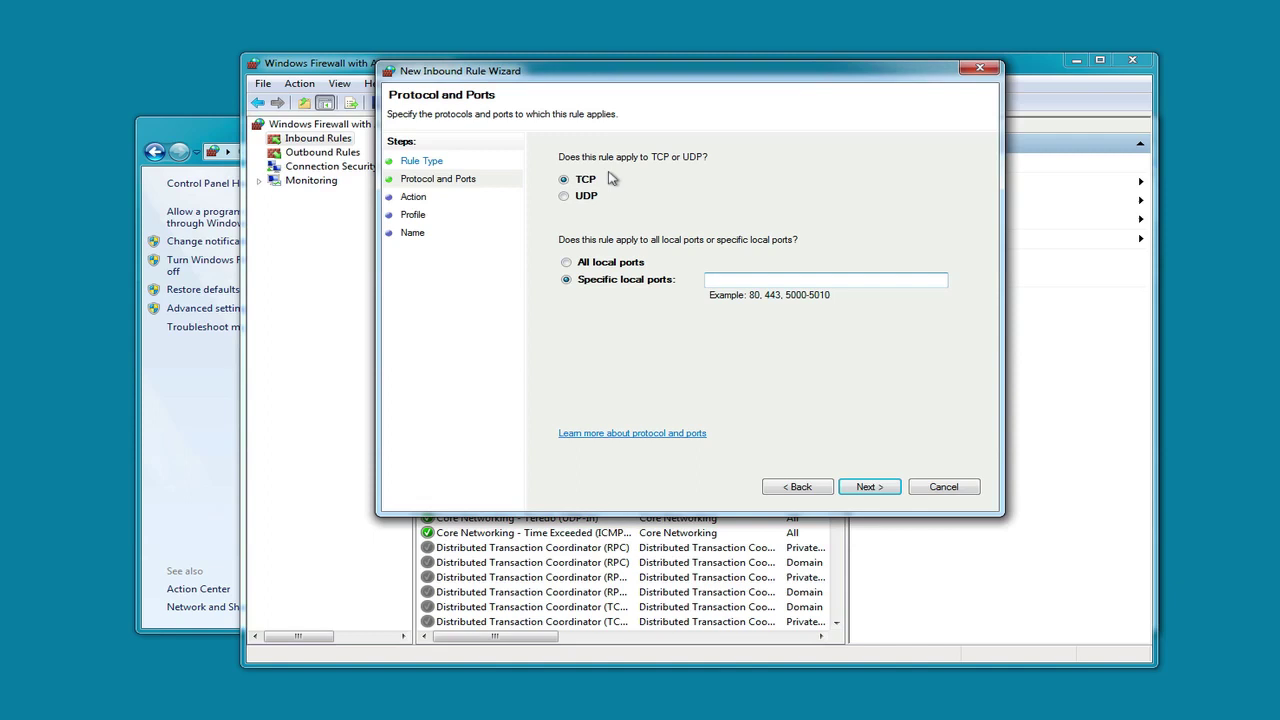
click(747, 278)
text(56777)
click(860, 487)
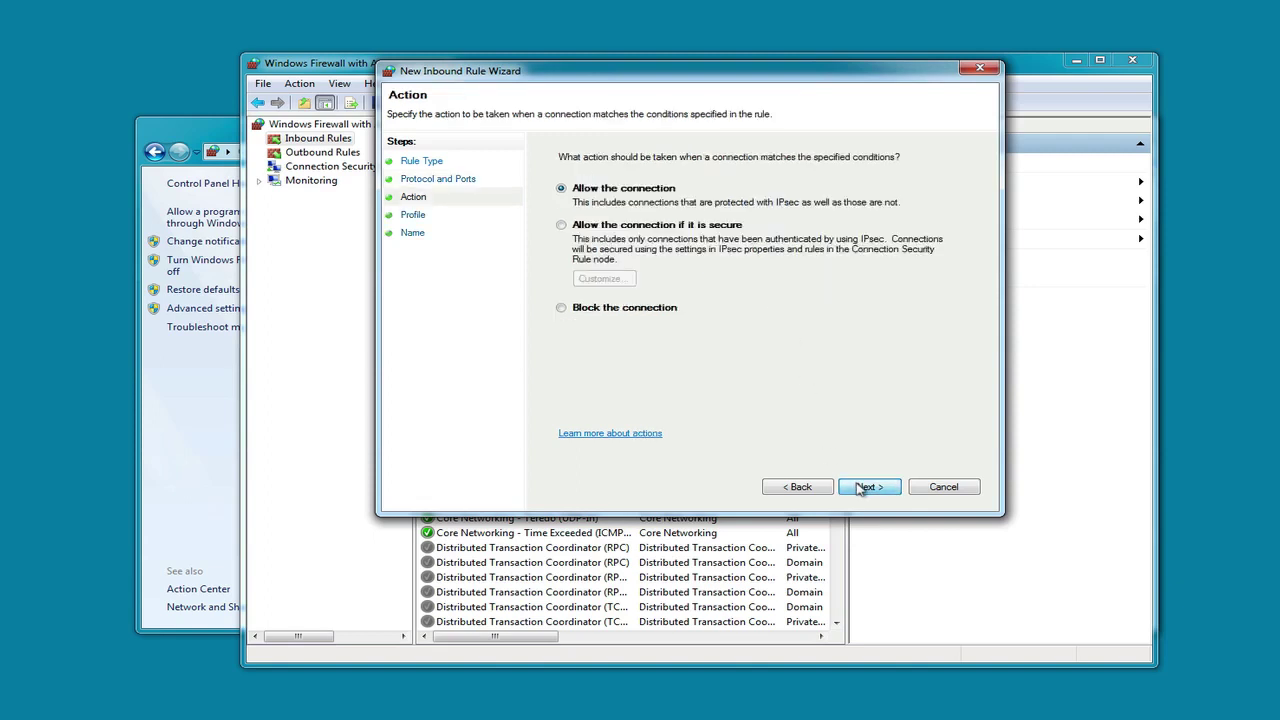
click(860, 487)
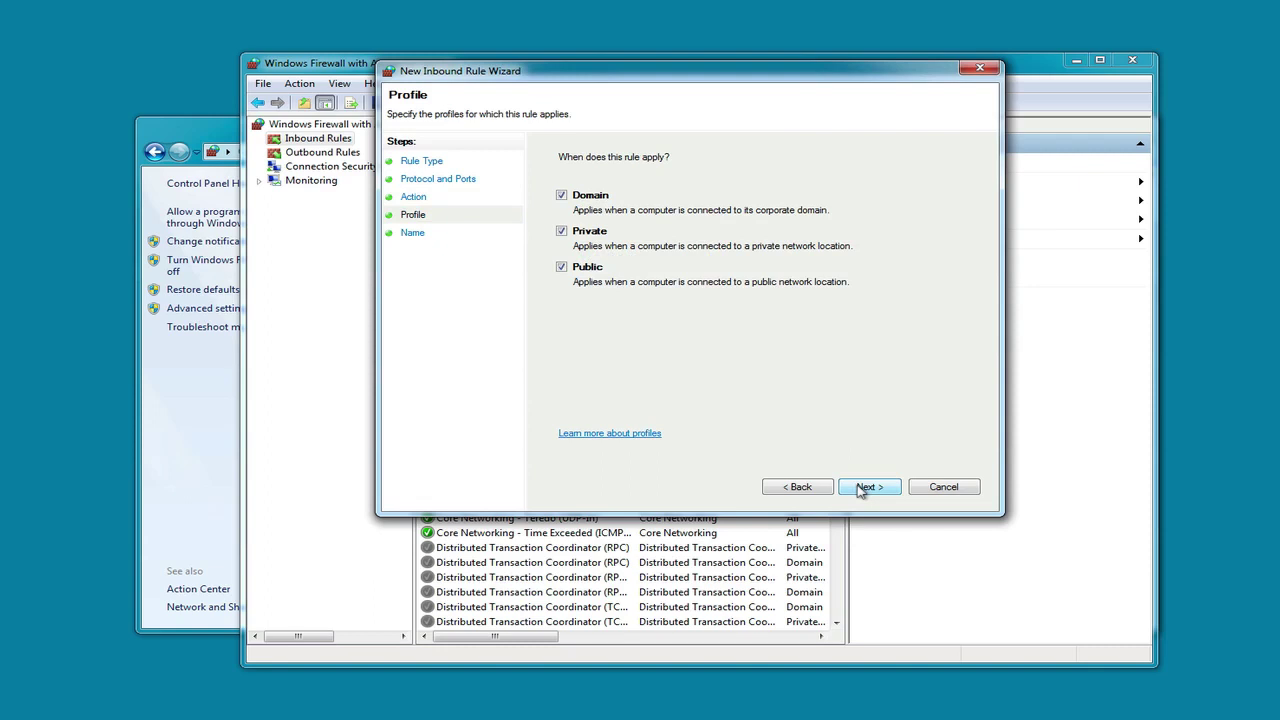
click(860, 487)
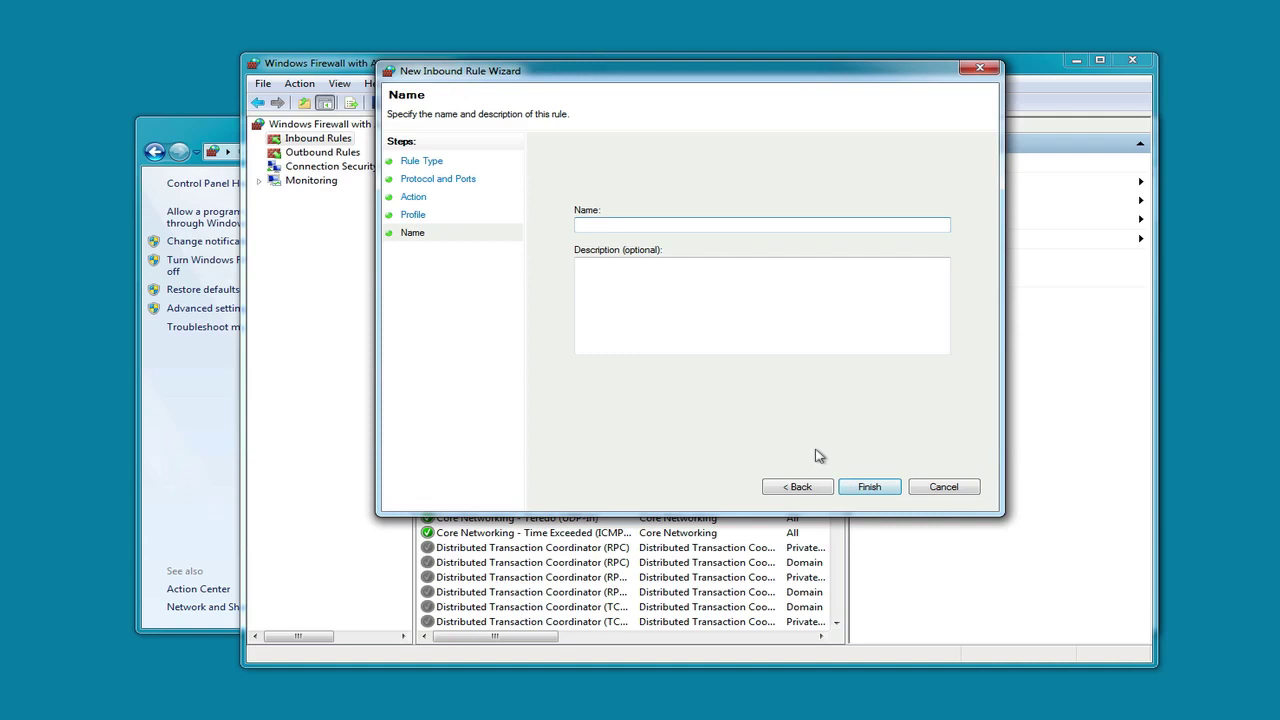
text(VTC TCP)
click(886, 488)
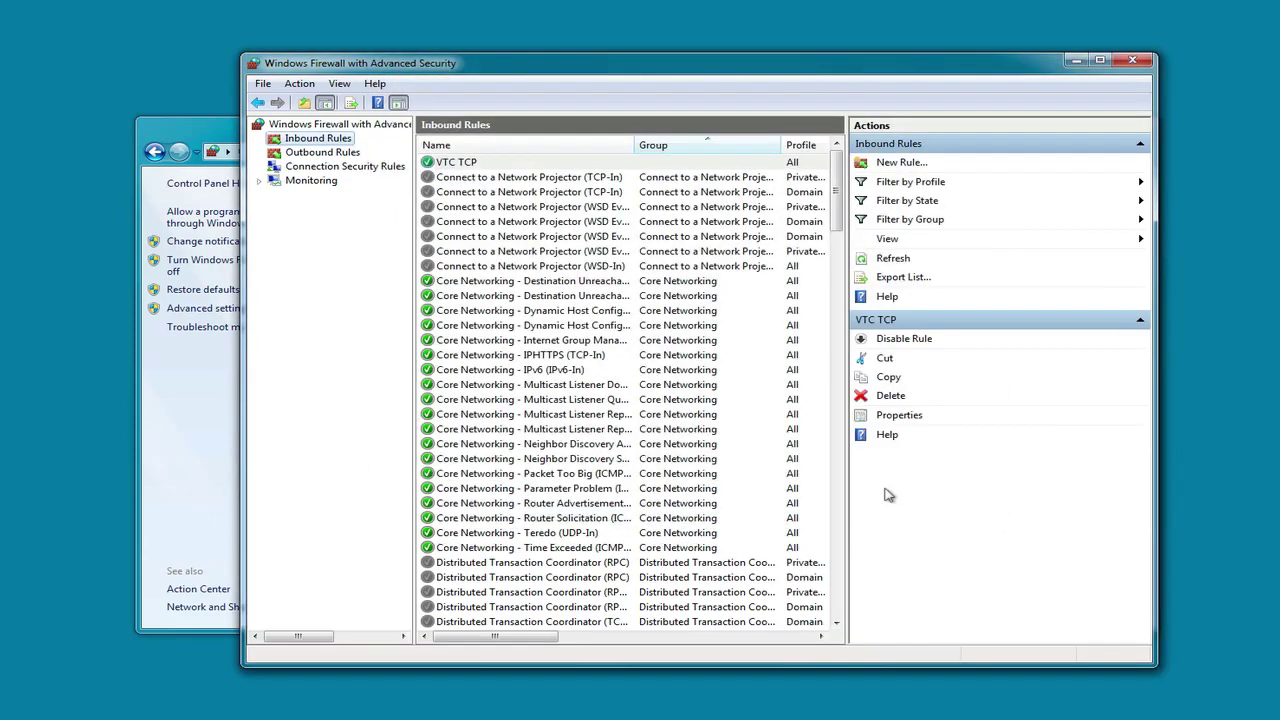
Create a port rule for UDP 56778, allowing the connection on all profiles, named 'VTC UDP'
click(901, 163)
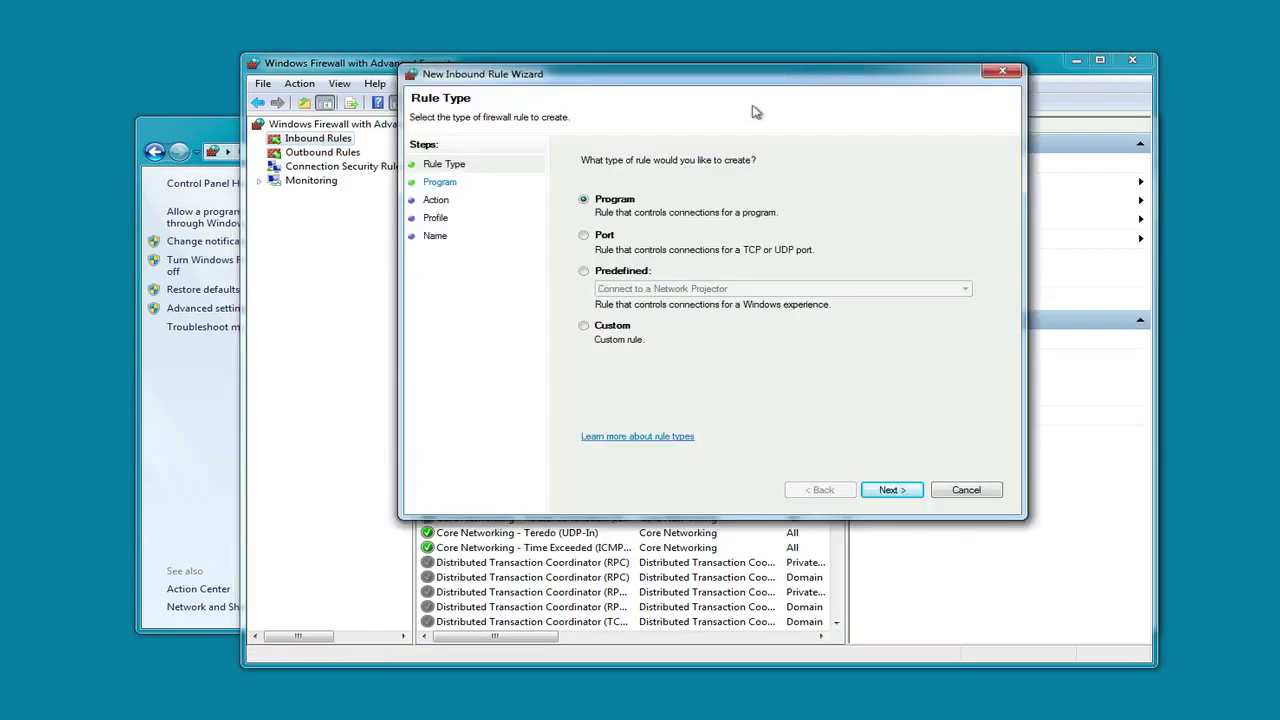
click(584, 235)
click(889, 490)
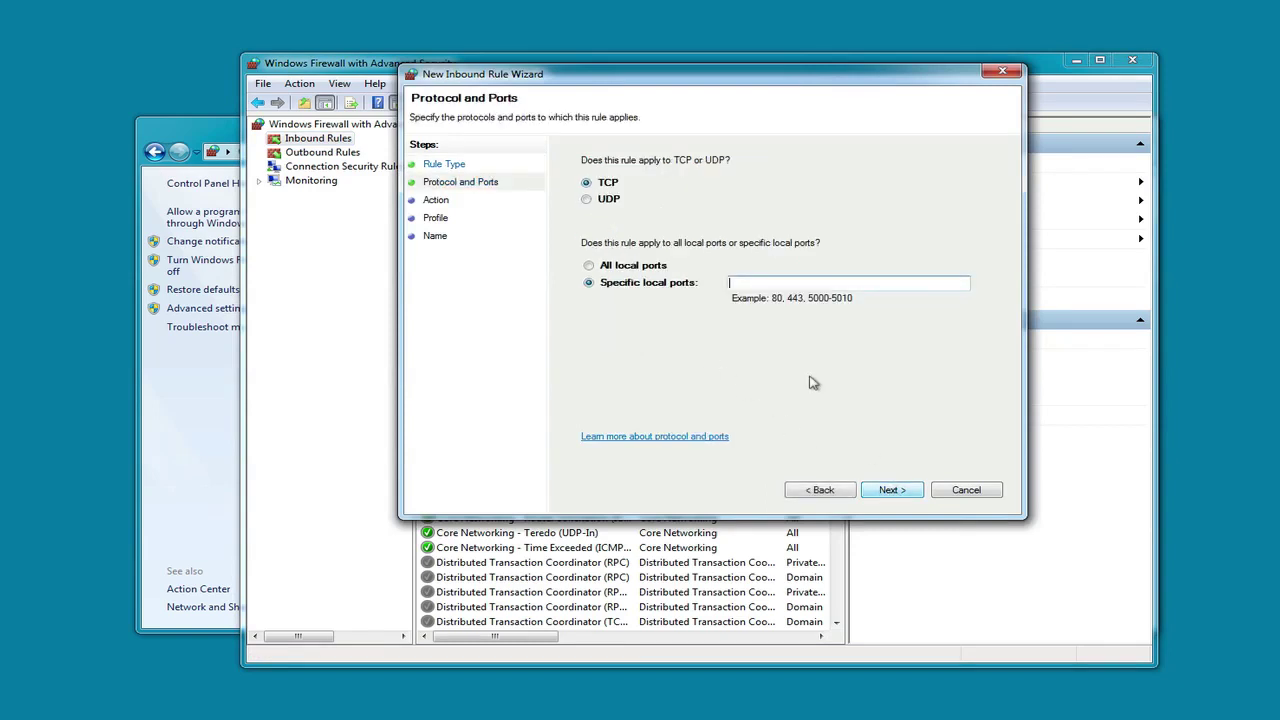
click(588, 199)
text(56778)
click(894, 489)
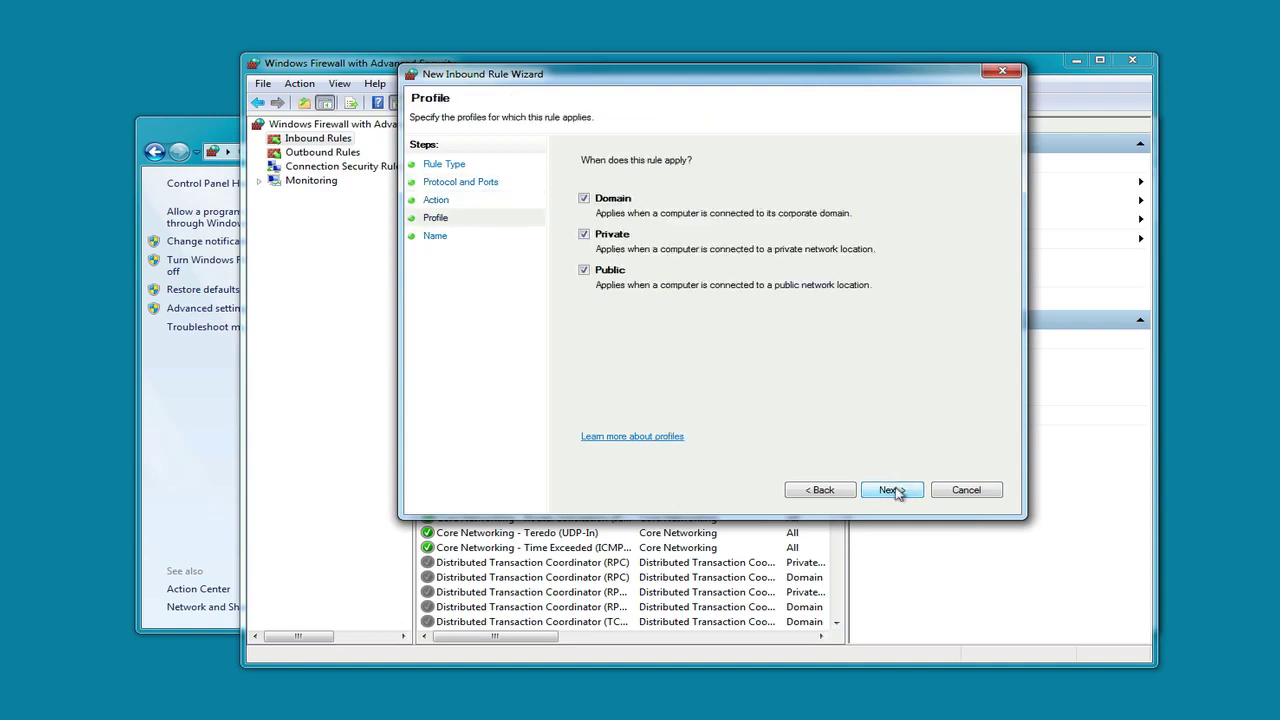
click(890, 490)
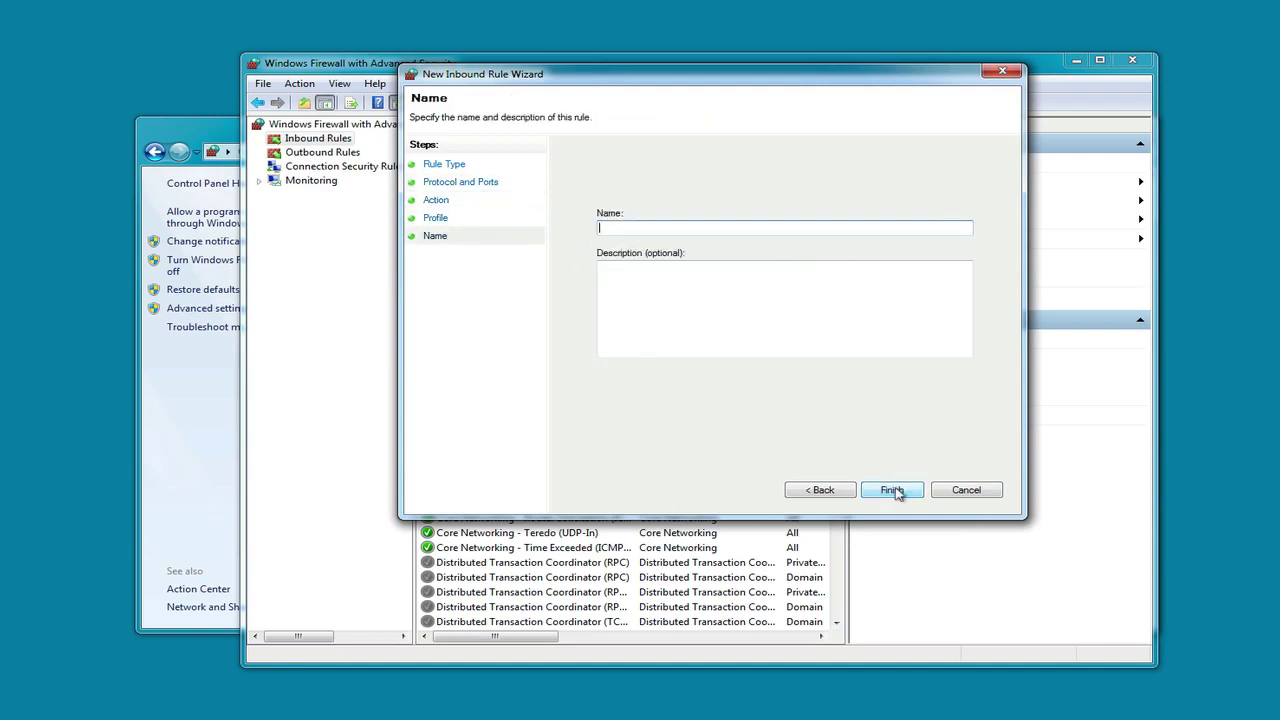
text(VTC UDP)
click(893, 490)
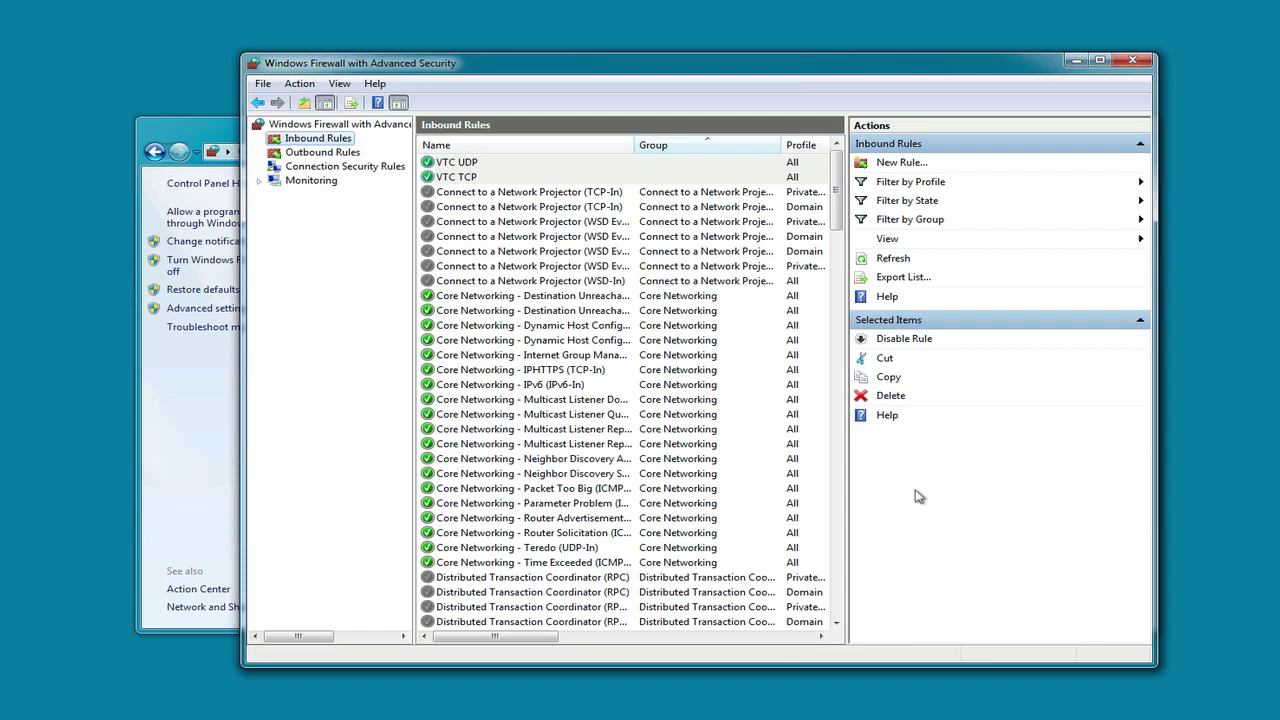
Close the firewall window and open the Virtual TimeClock Network page from Redcort's Download menu
click(1136, 61)
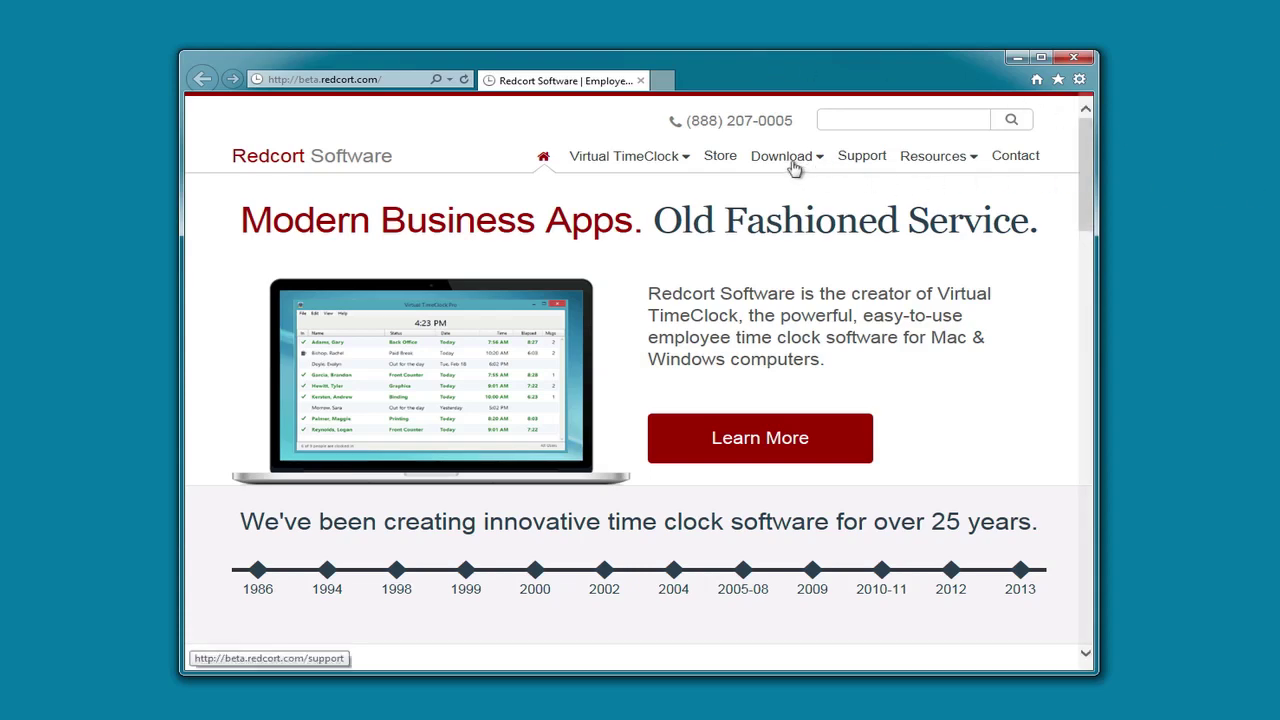
mouse_move(789, 163)
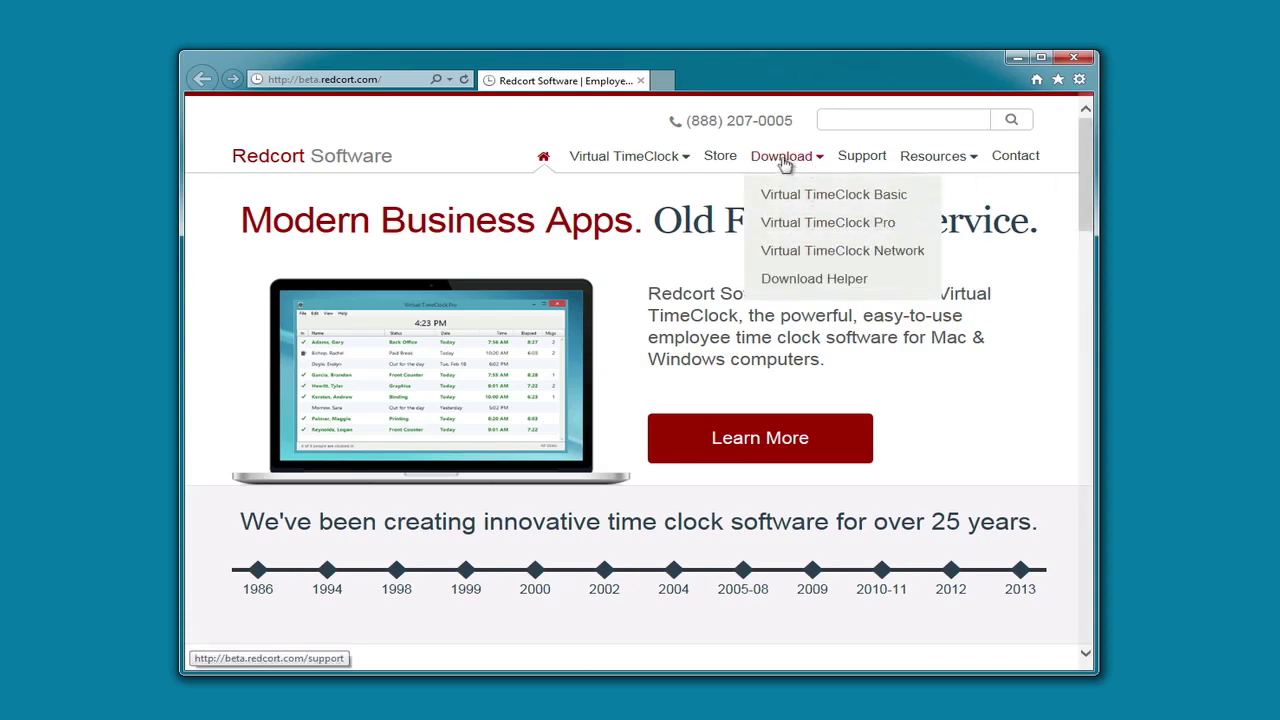
click(797, 251)
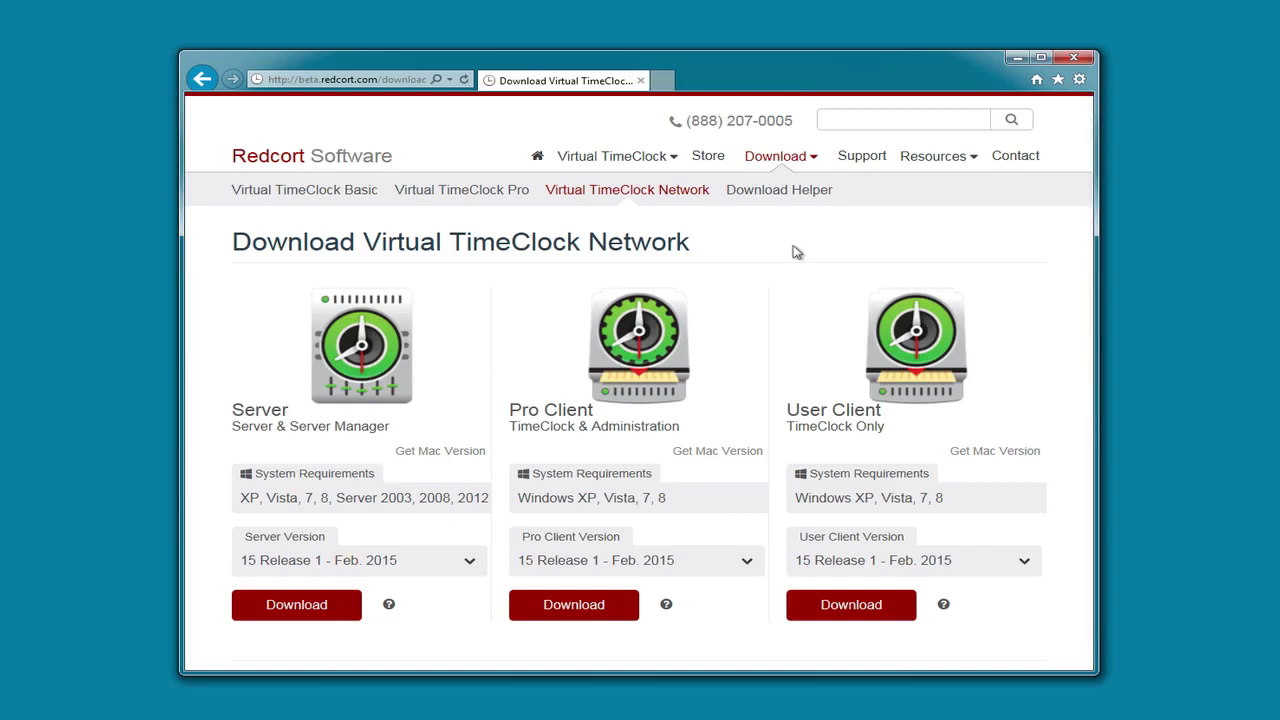
Download and install the Pro Client, accepting the licence and keeping the default install folder
click(563, 608)
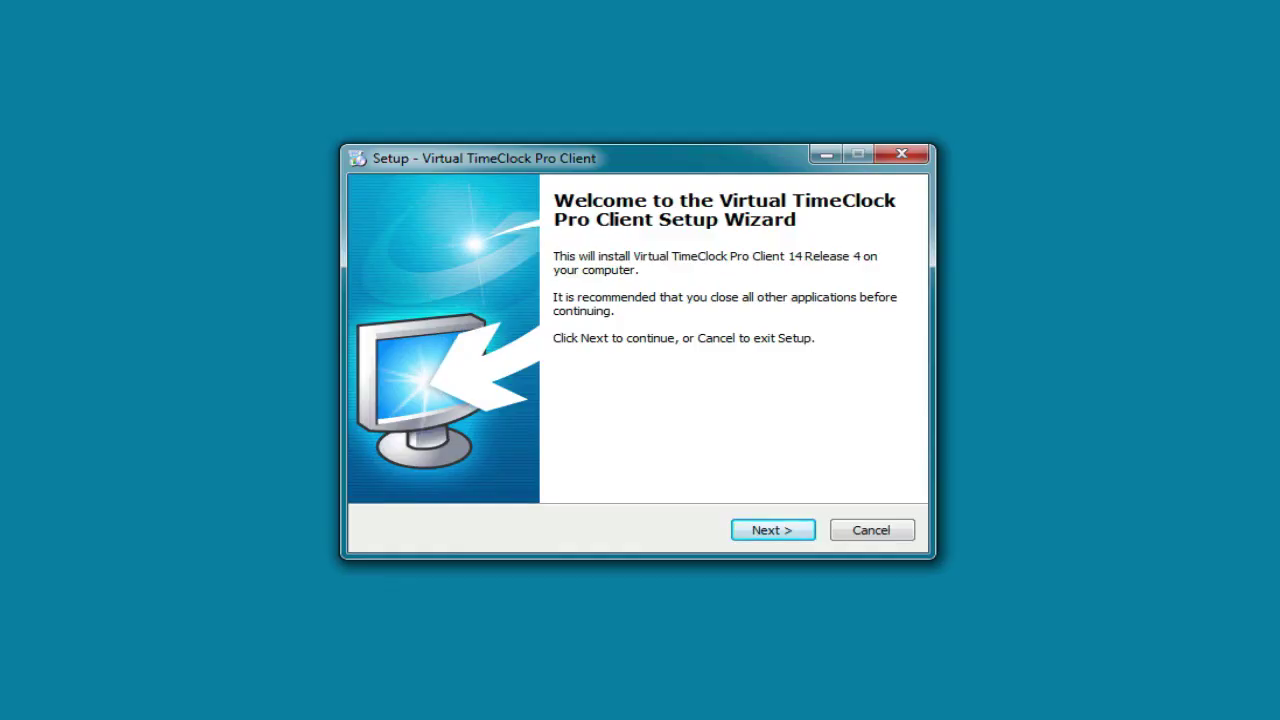
click(766, 533)
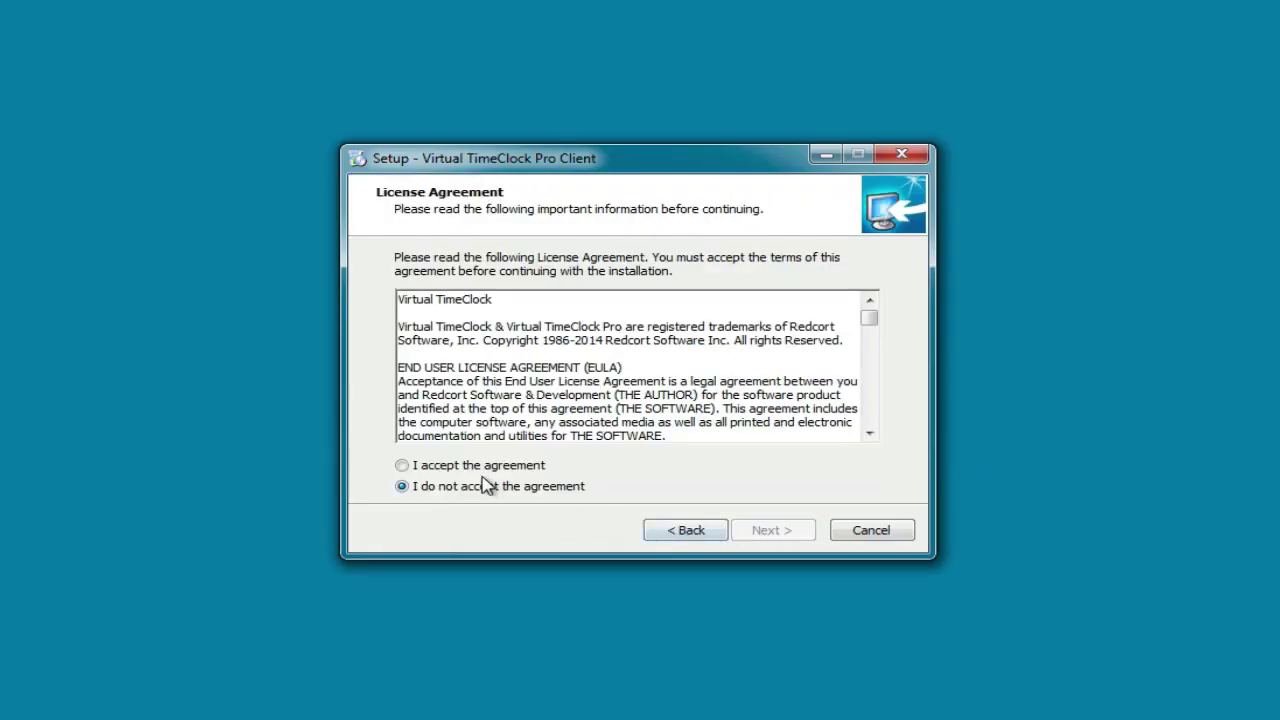
click(486, 467)
click(786, 532)
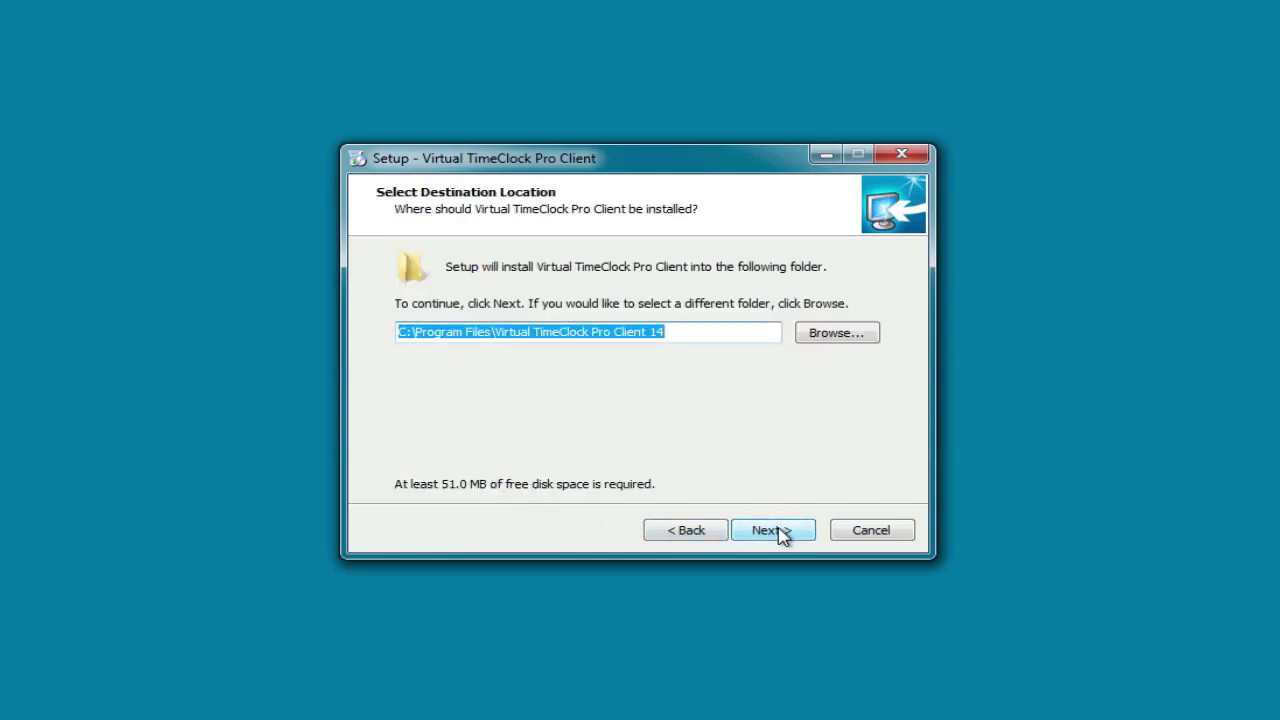
click(779, 534)
click(779, 535)
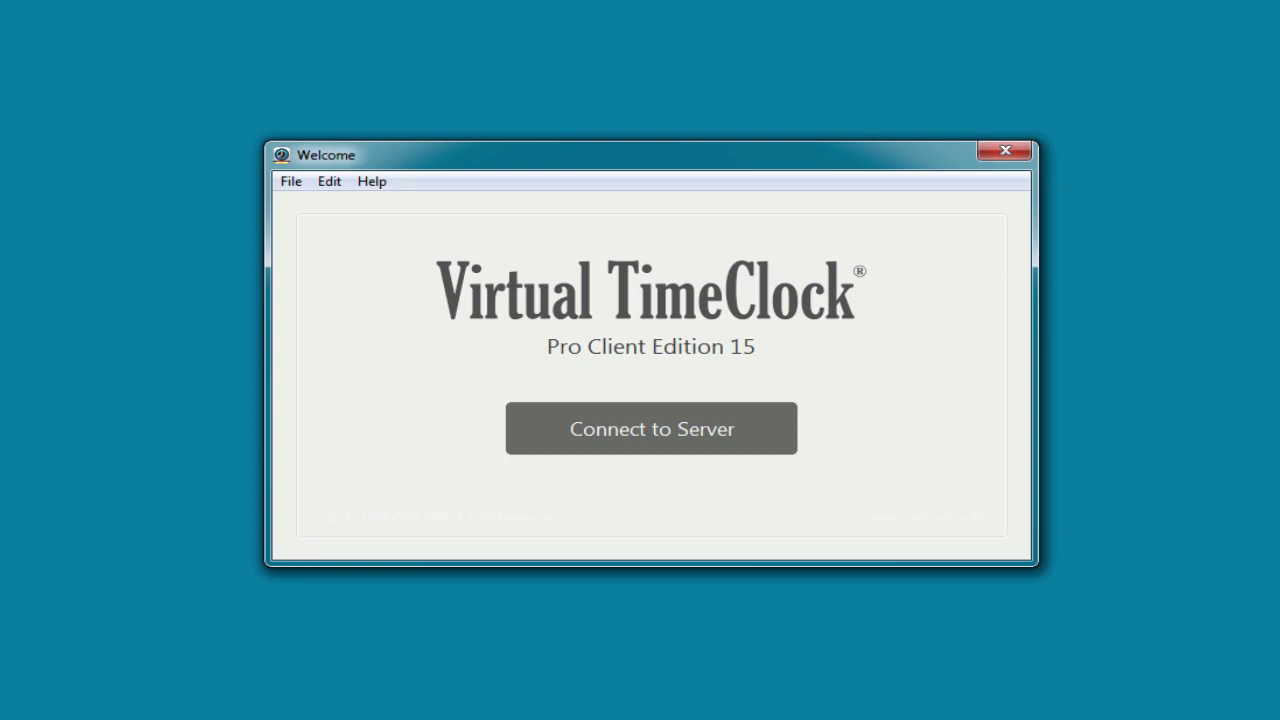
Connect the Pro Client to the local server and log in with the administrator password
click(654, 429)
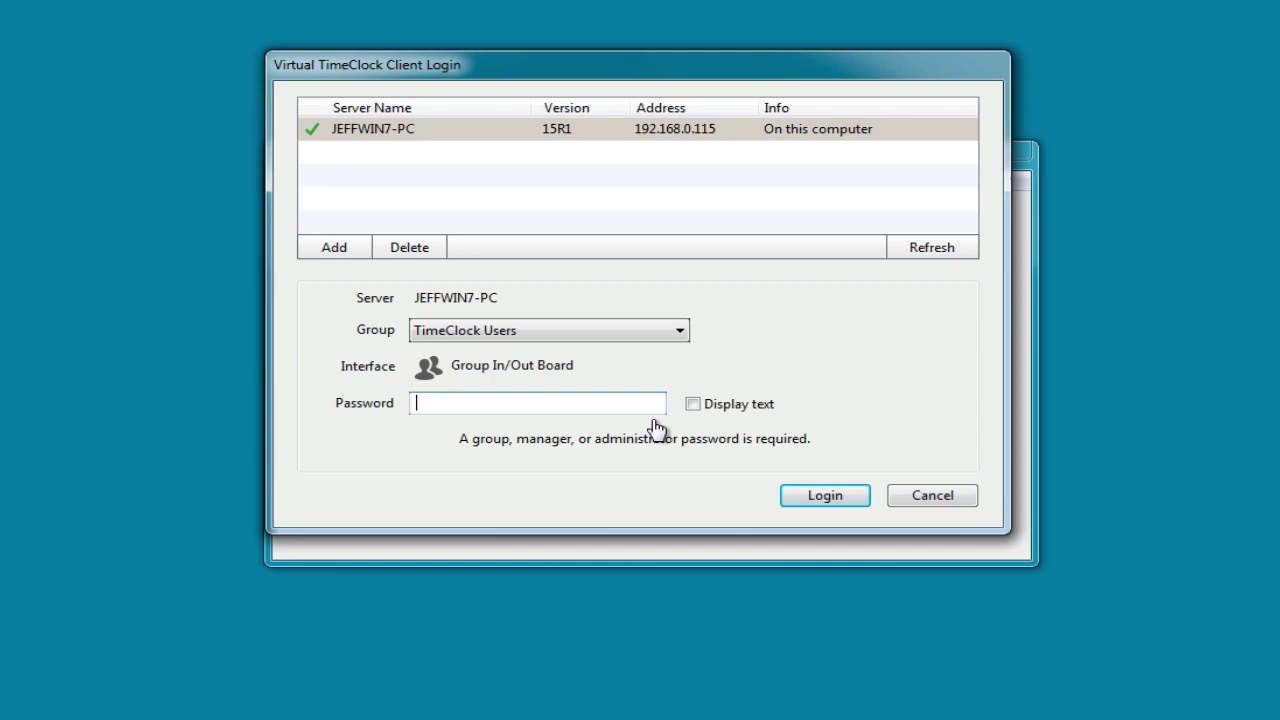
text(****)
key(Return)
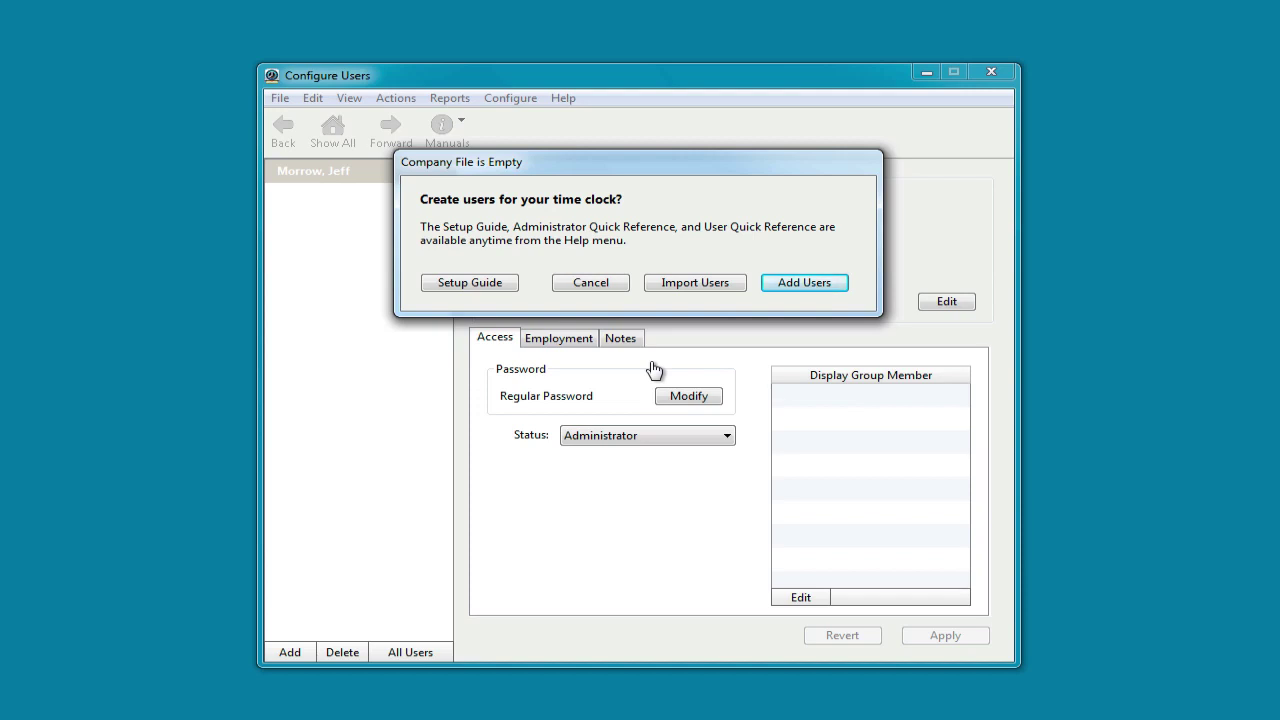
Add a new user by entering the employee's first and last name, then save and close the form
click(802, 286)
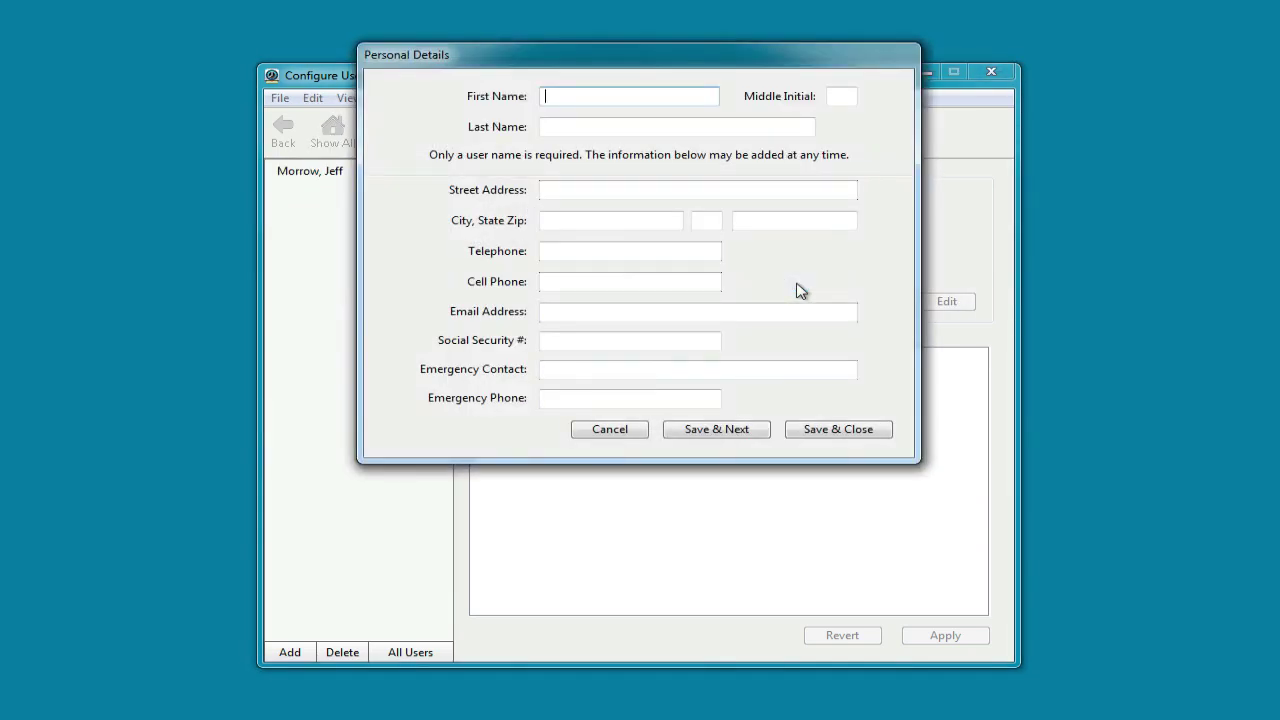
key(Tab)
key(Tab)
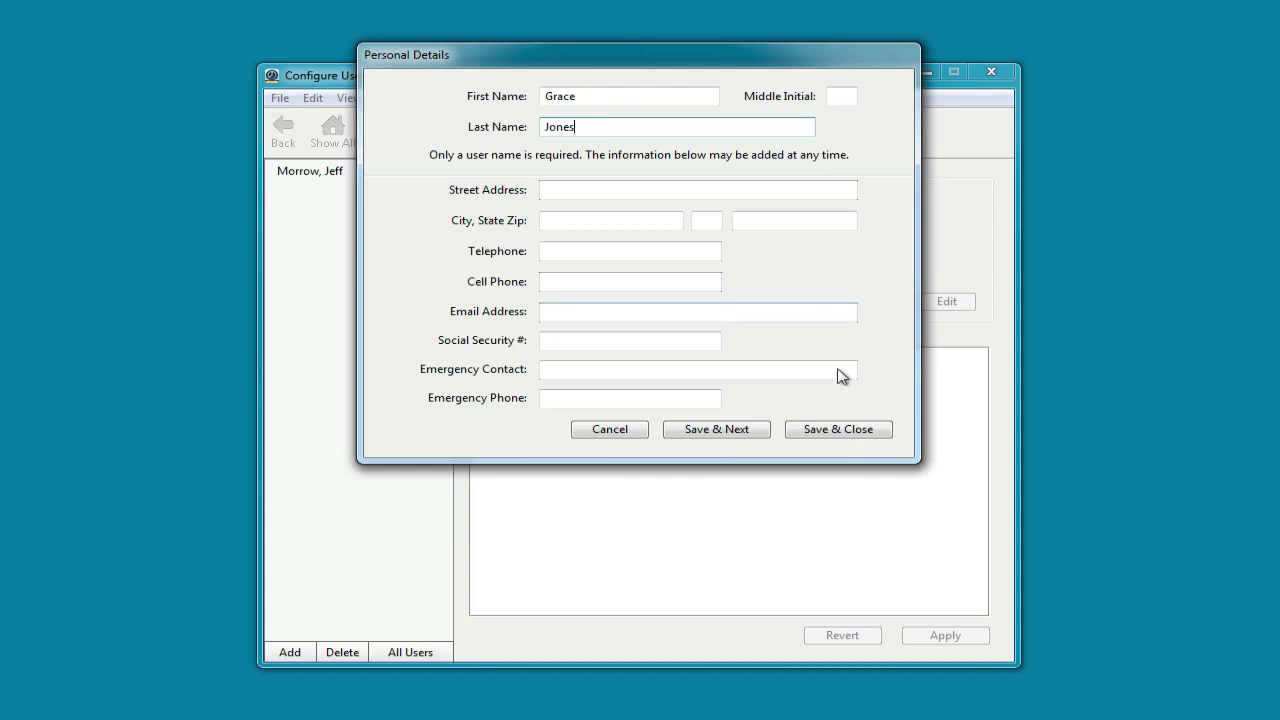
click(830, 431)
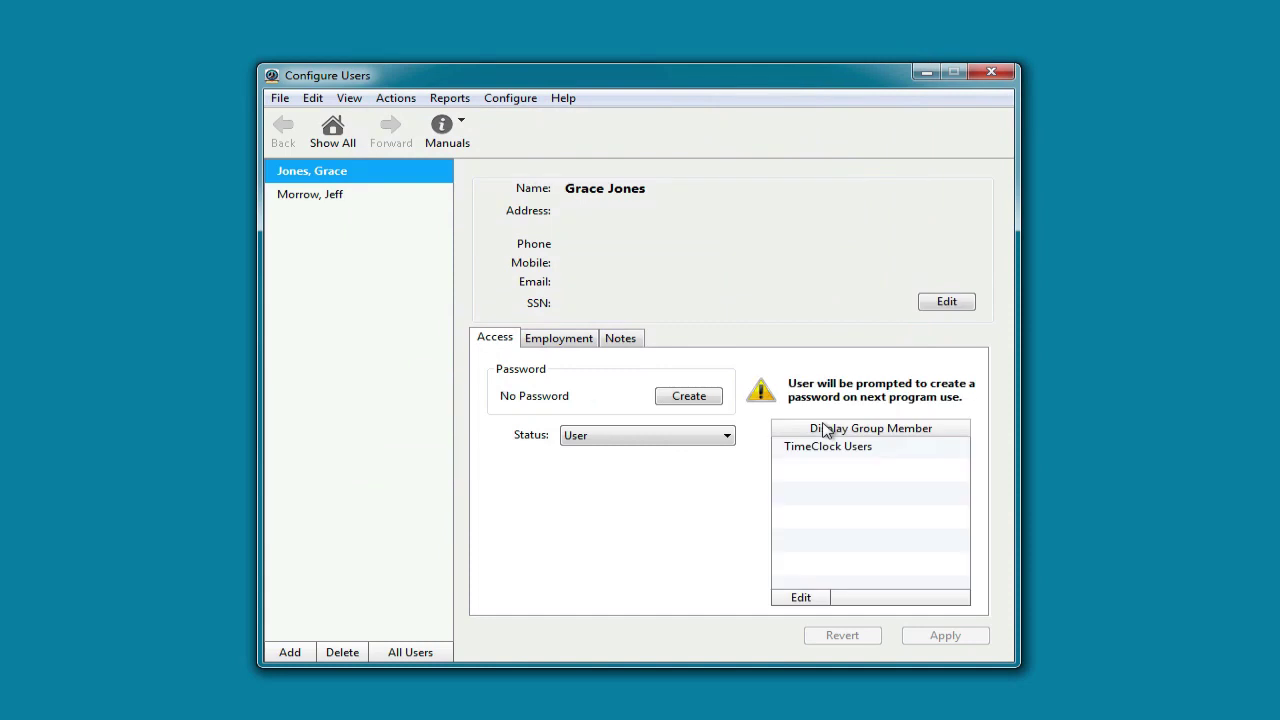
Assign all users to the Weekly Only overtime rule, save, and go back to Show All
click(334, 130)
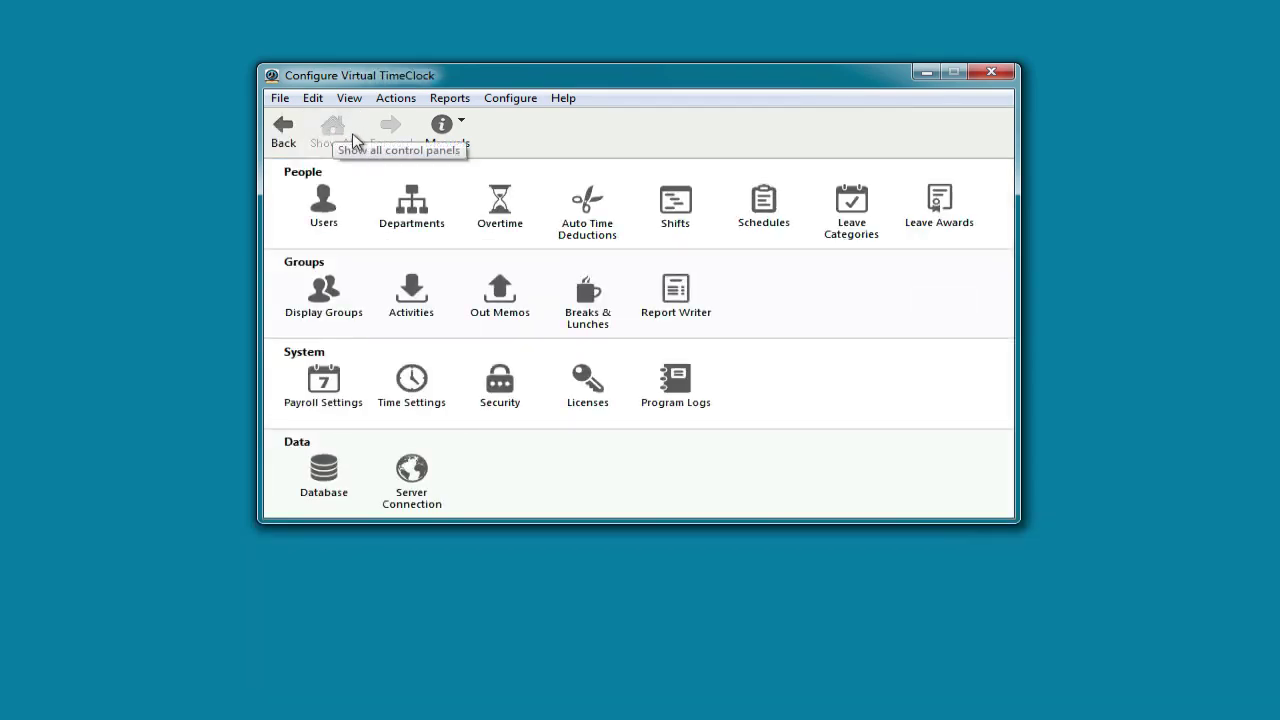
click(498, 202)
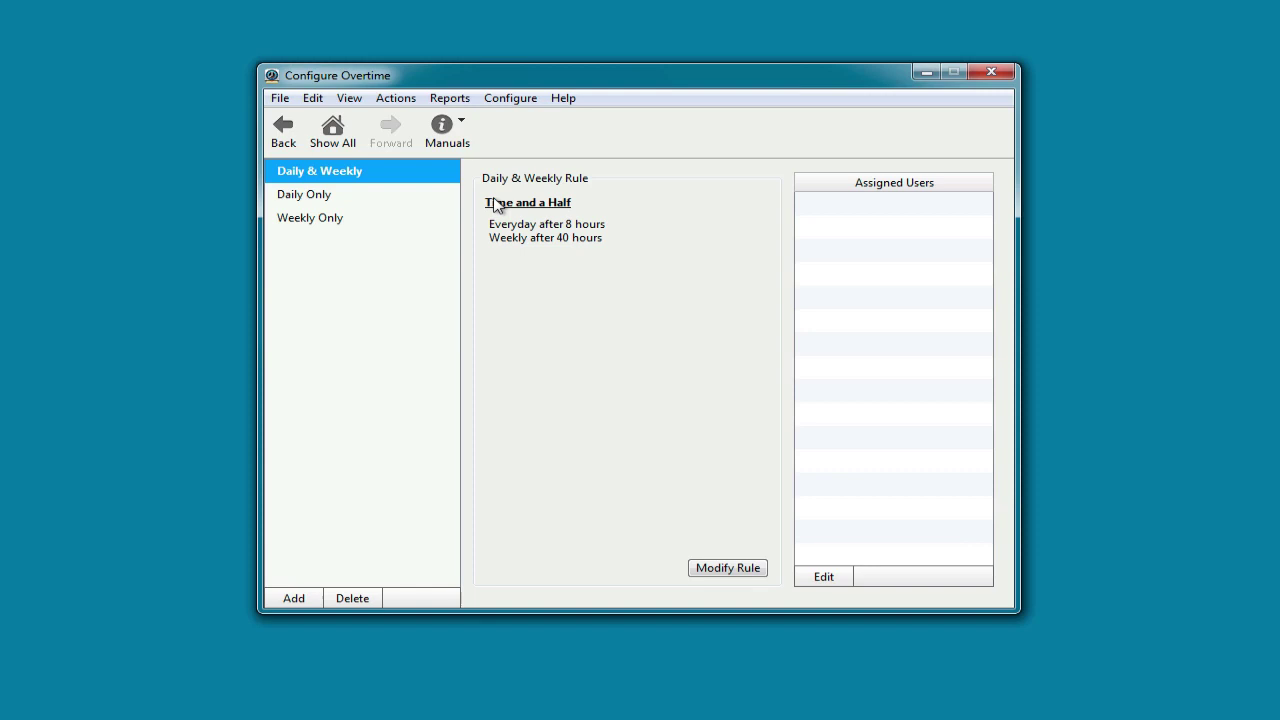
click(338, 220)
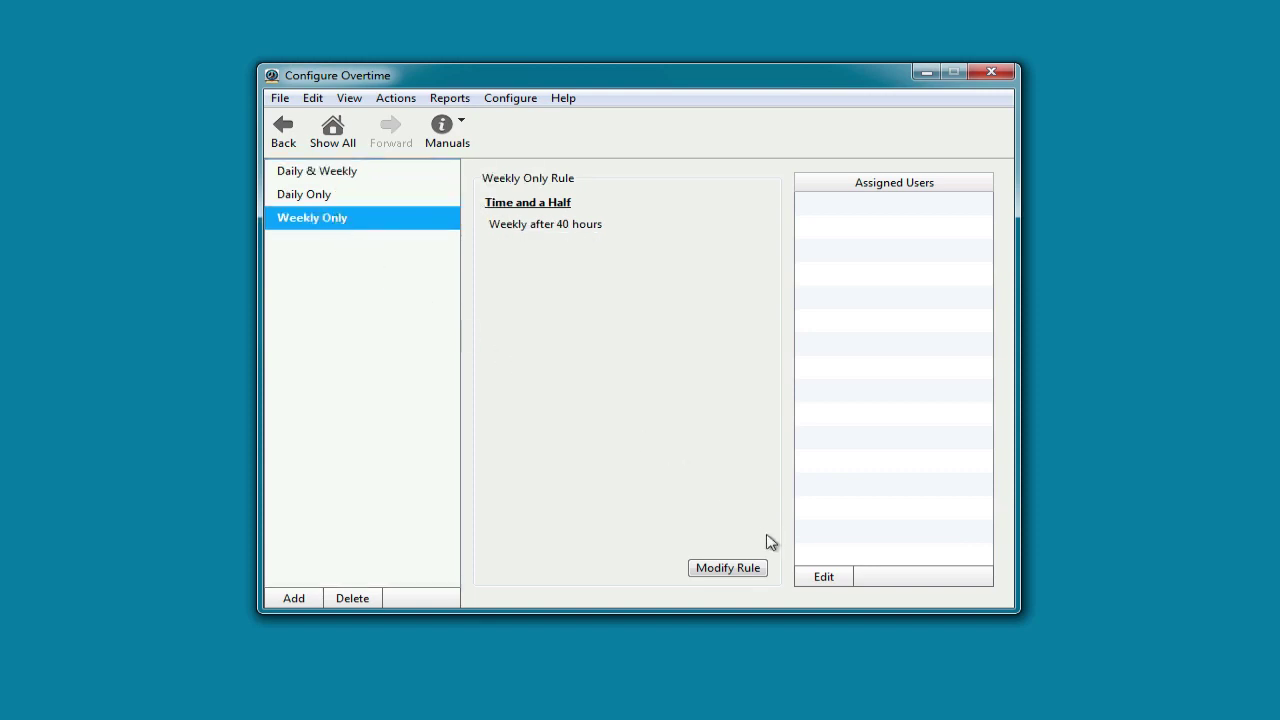
click(823, 586)
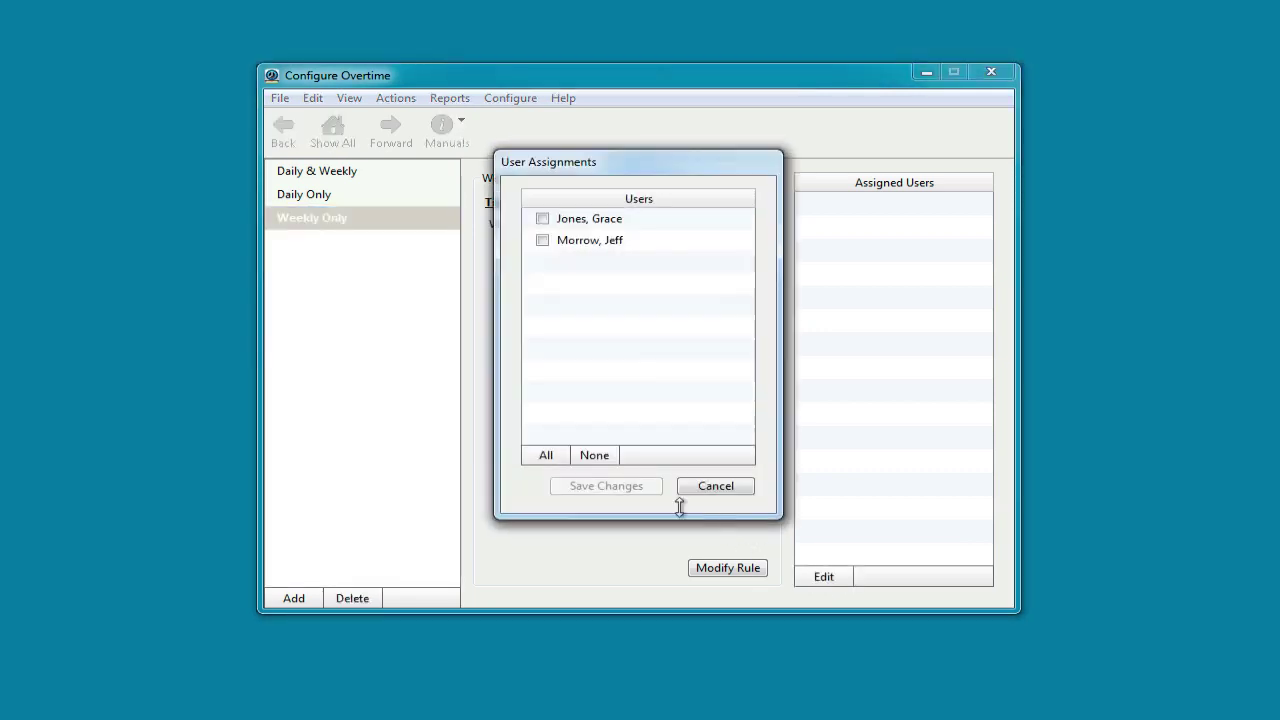
click(550, 458)
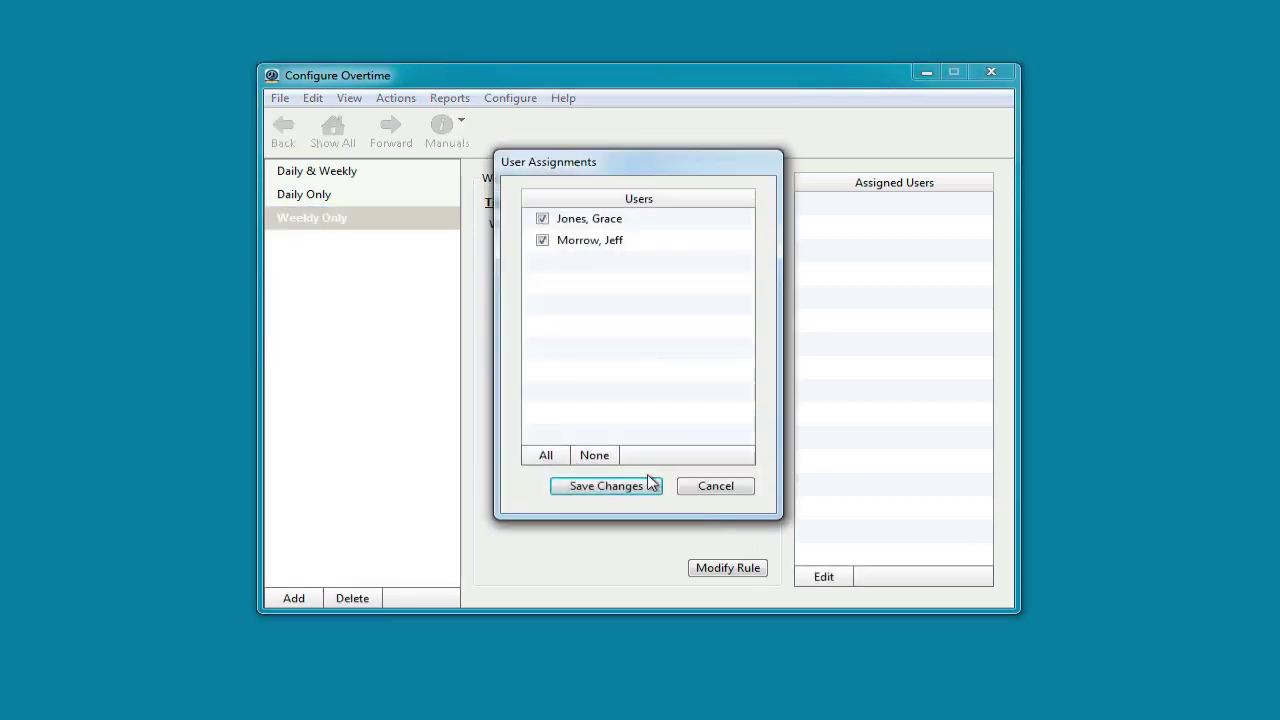
click(606, 486)
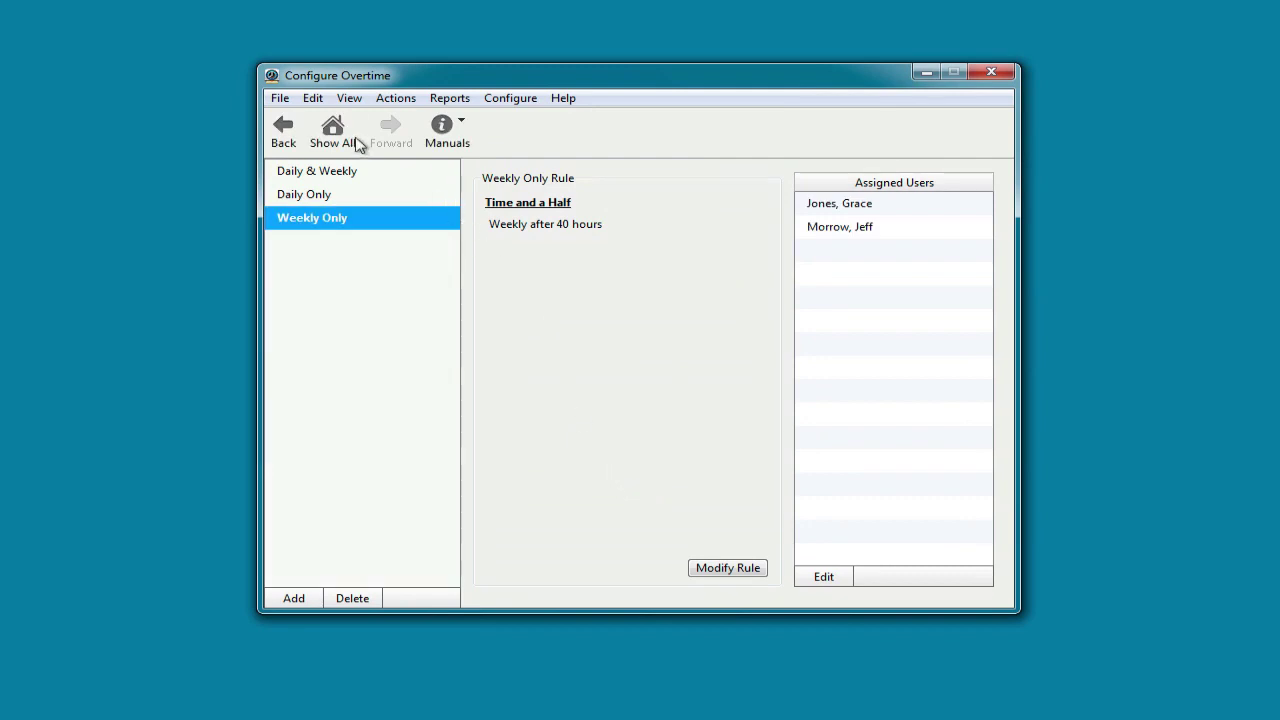
click(336, 133)
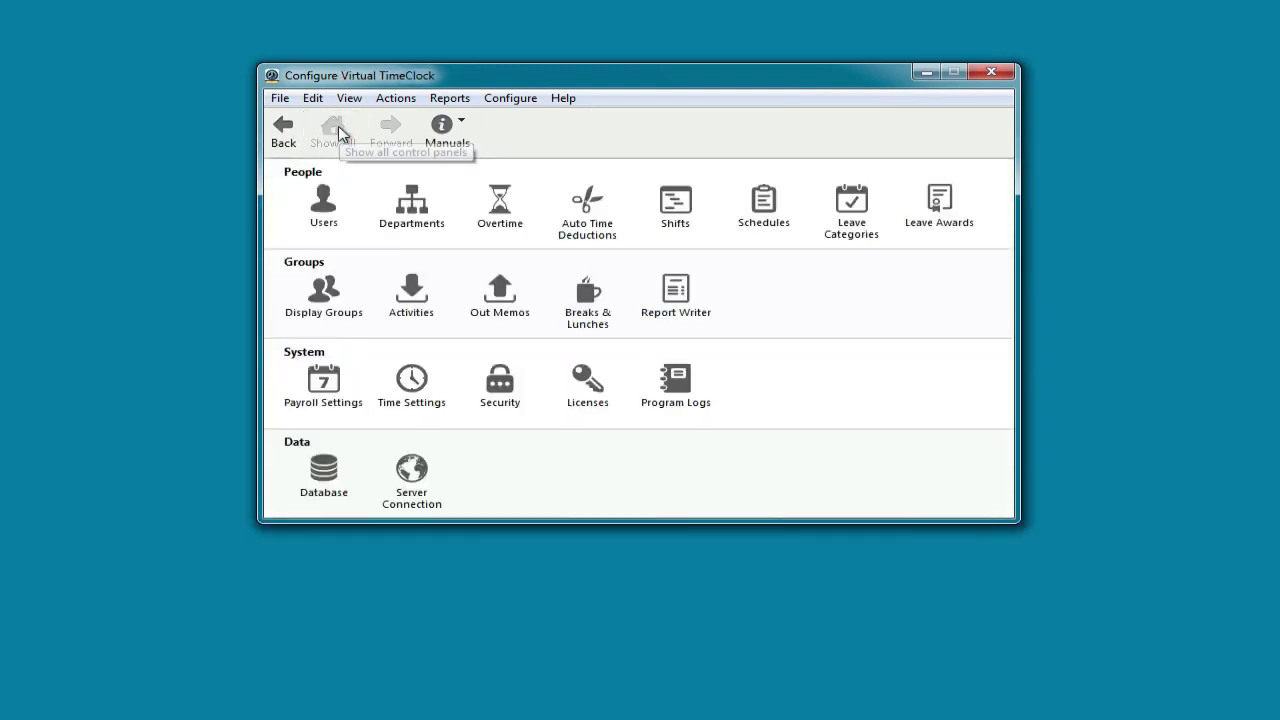
Check that the paid 'In' activity covers TimeClock Users, then return to Show All
click(410, 290)
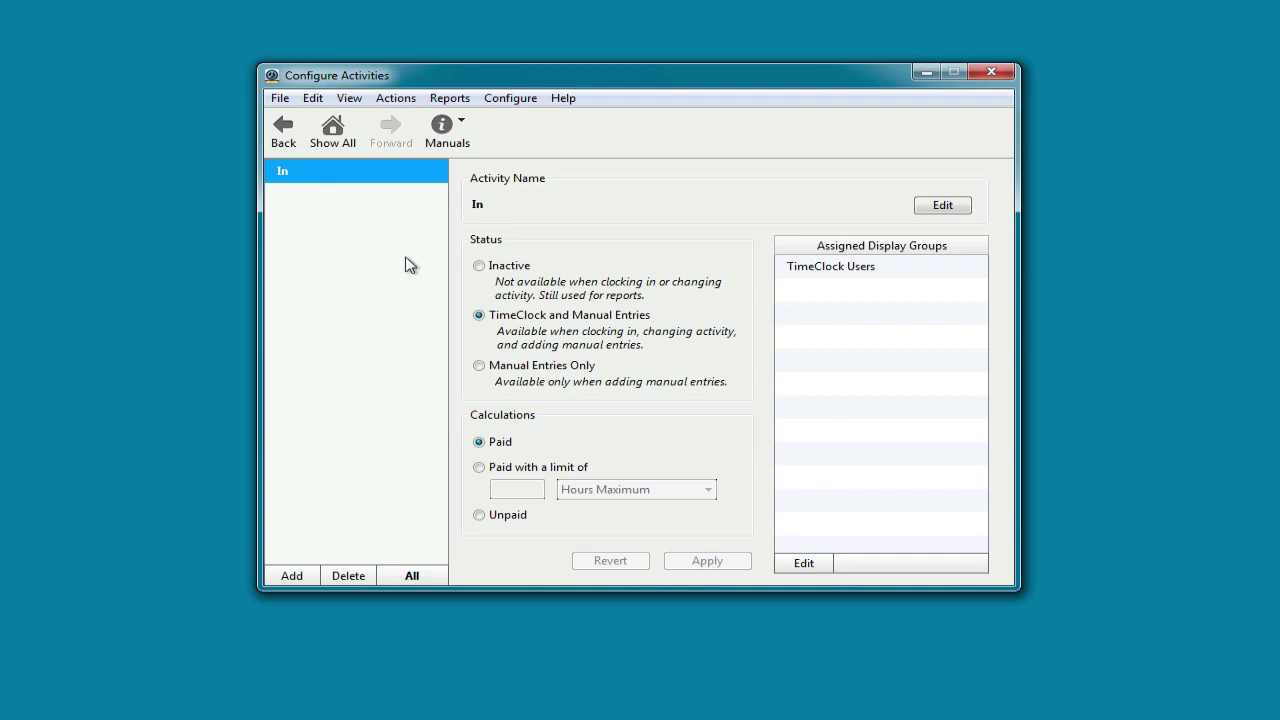
click(345, 140)
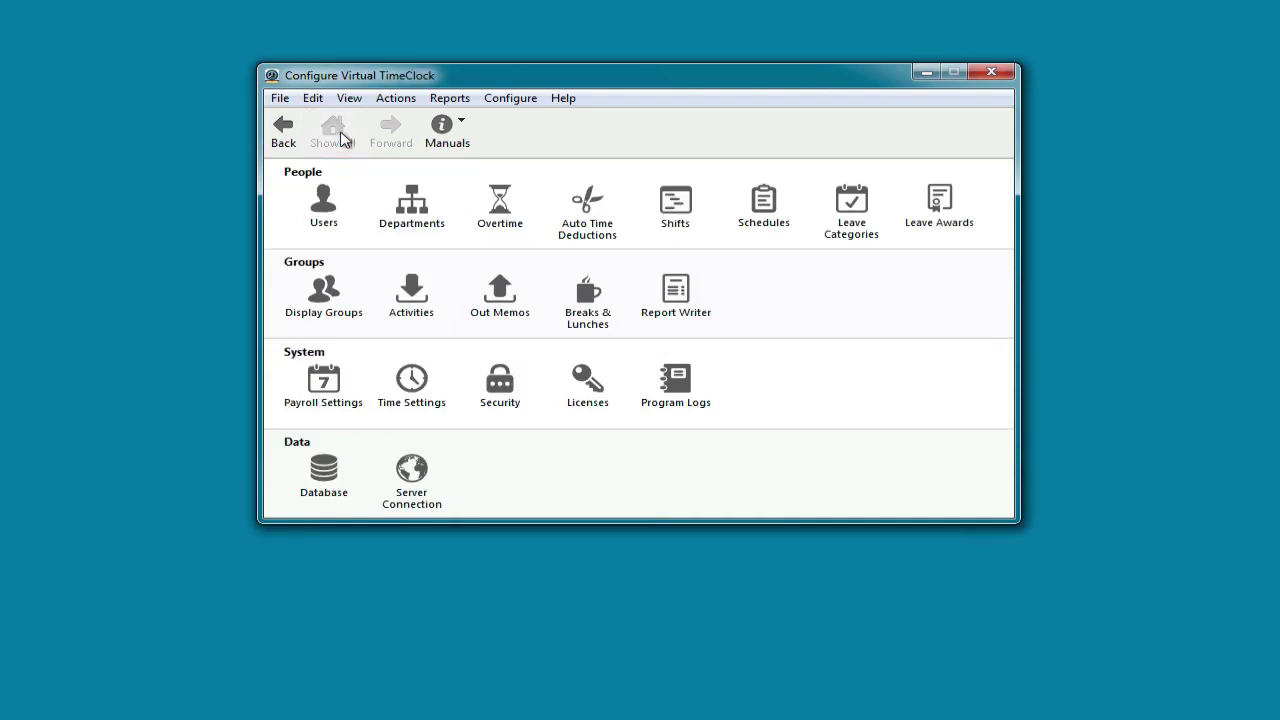
click(324, 293)
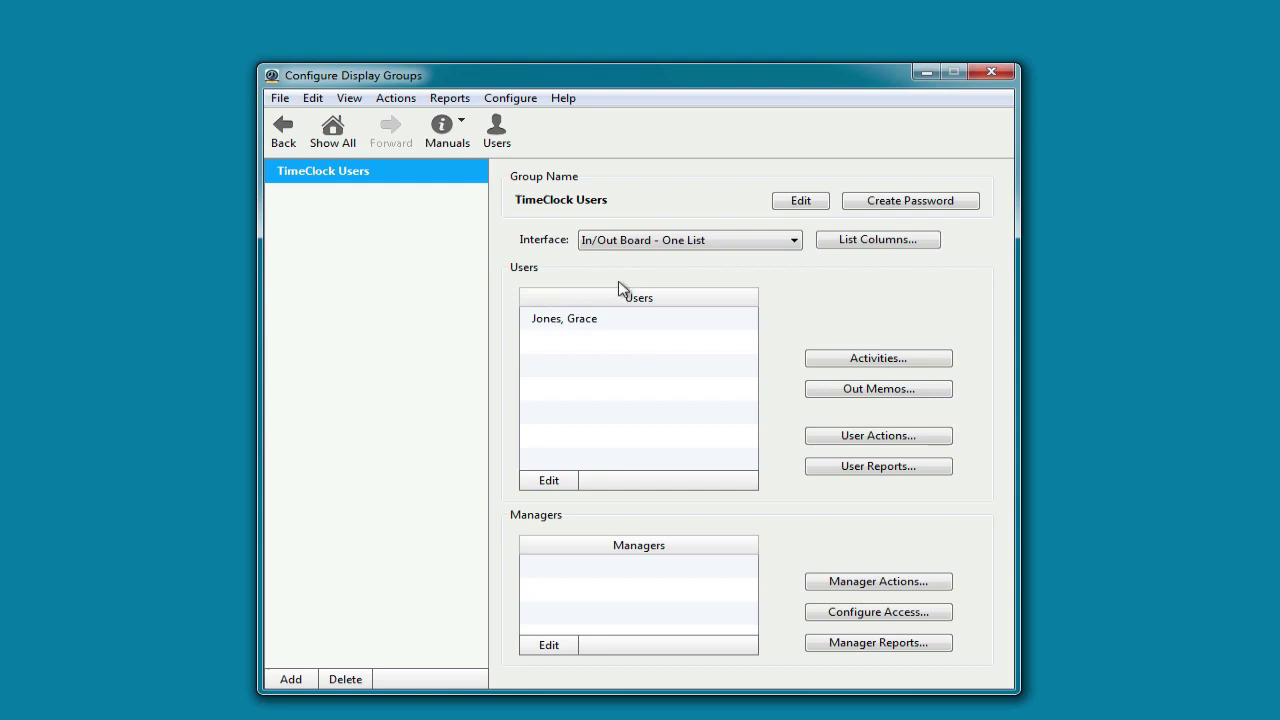
click(790, 243)
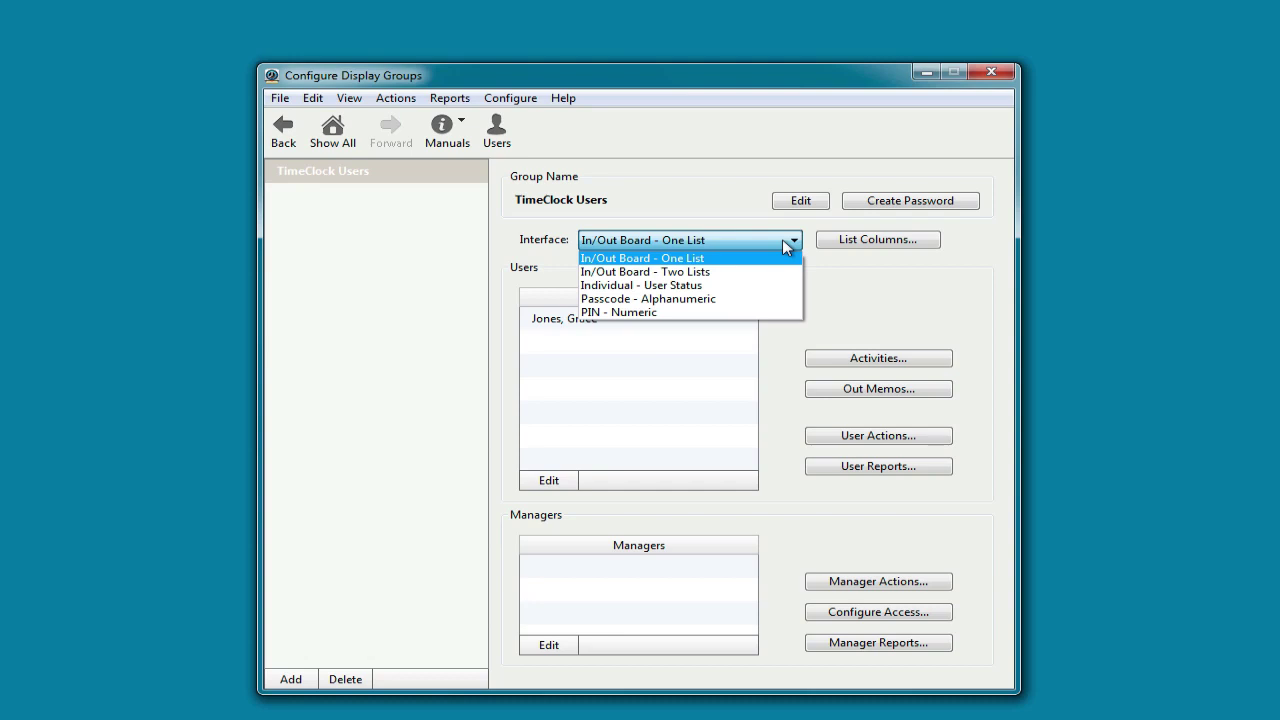
click(877, 441)
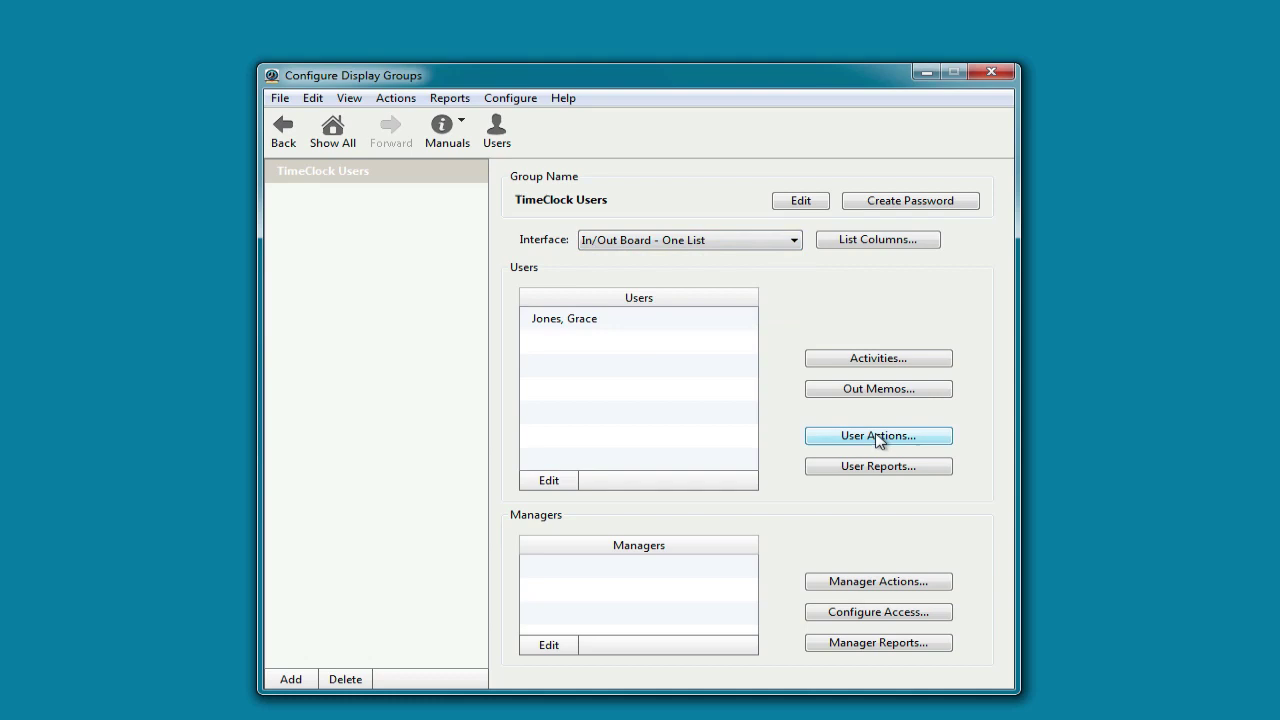
click(877, 436)
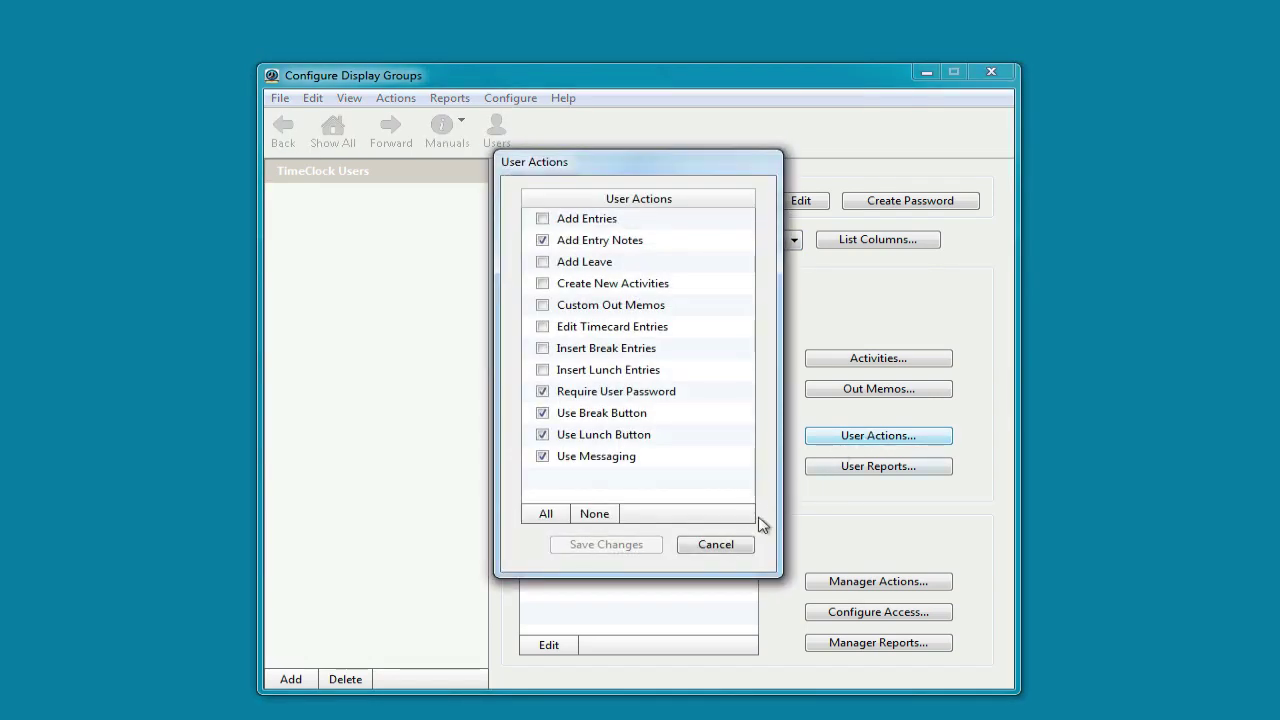
click(729, 545)
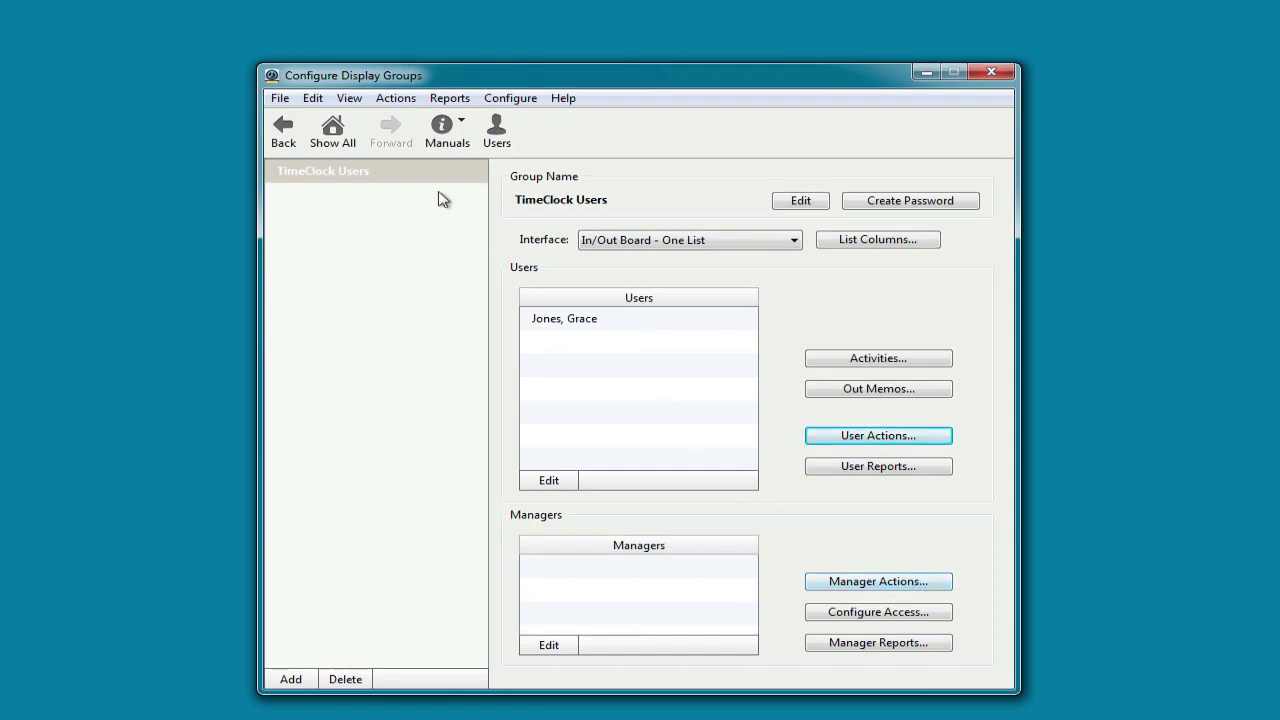
click(333, 131)
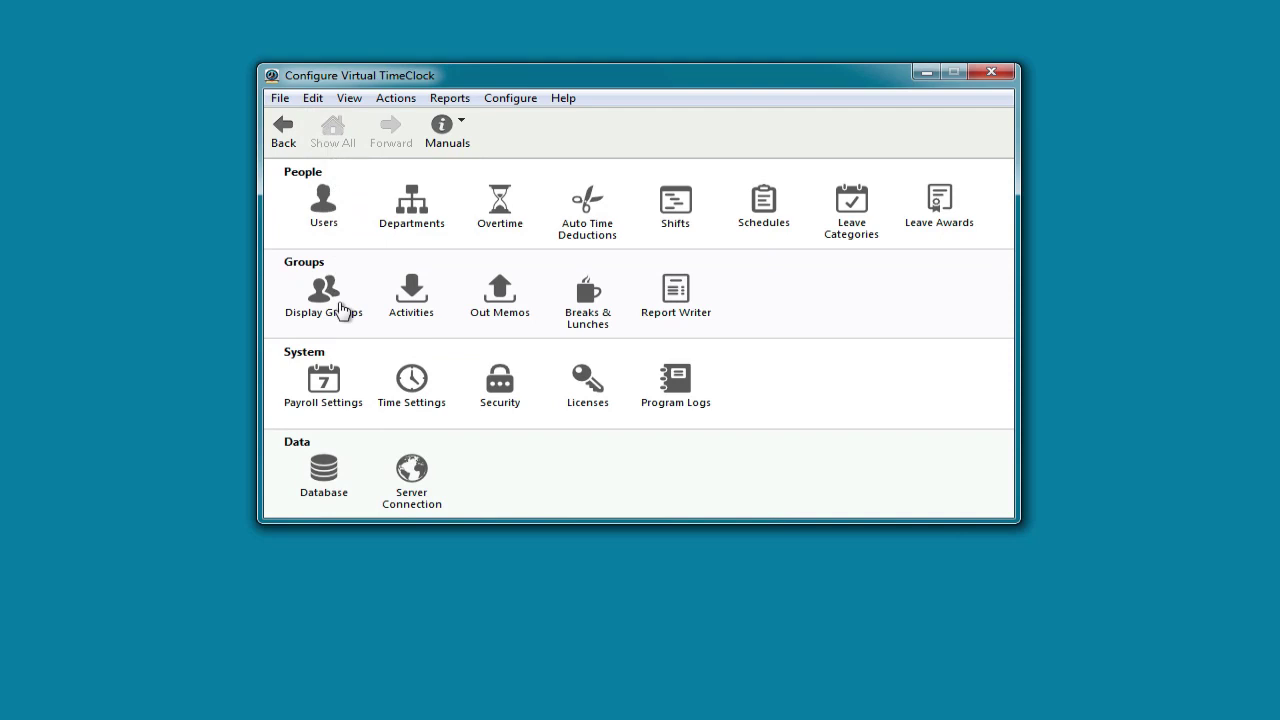
click(328, 385)
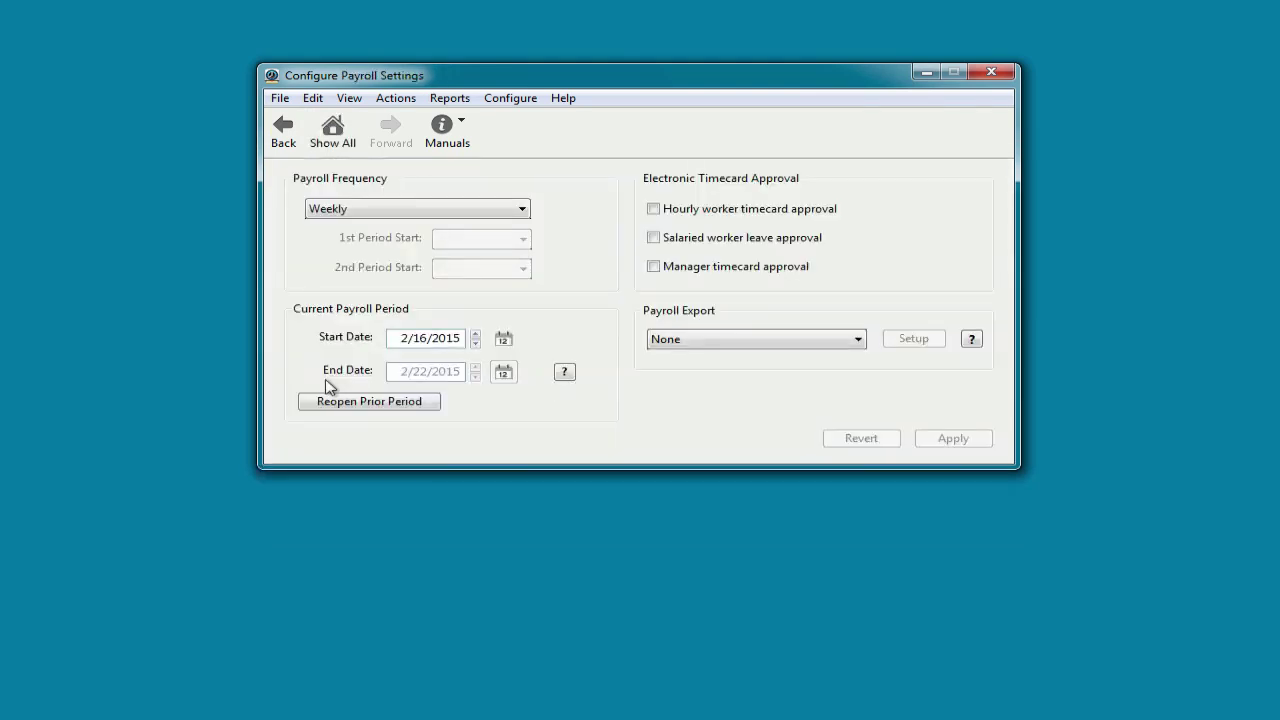
click(521, 209)
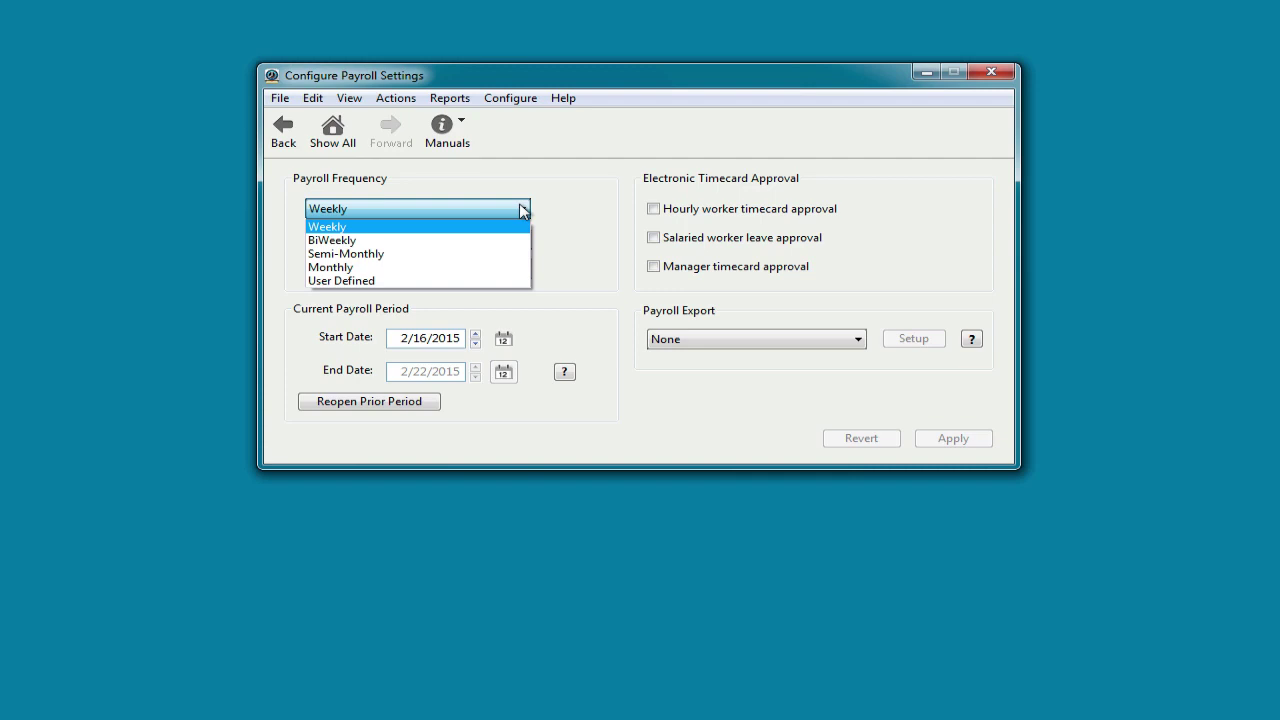
click(521, 210)
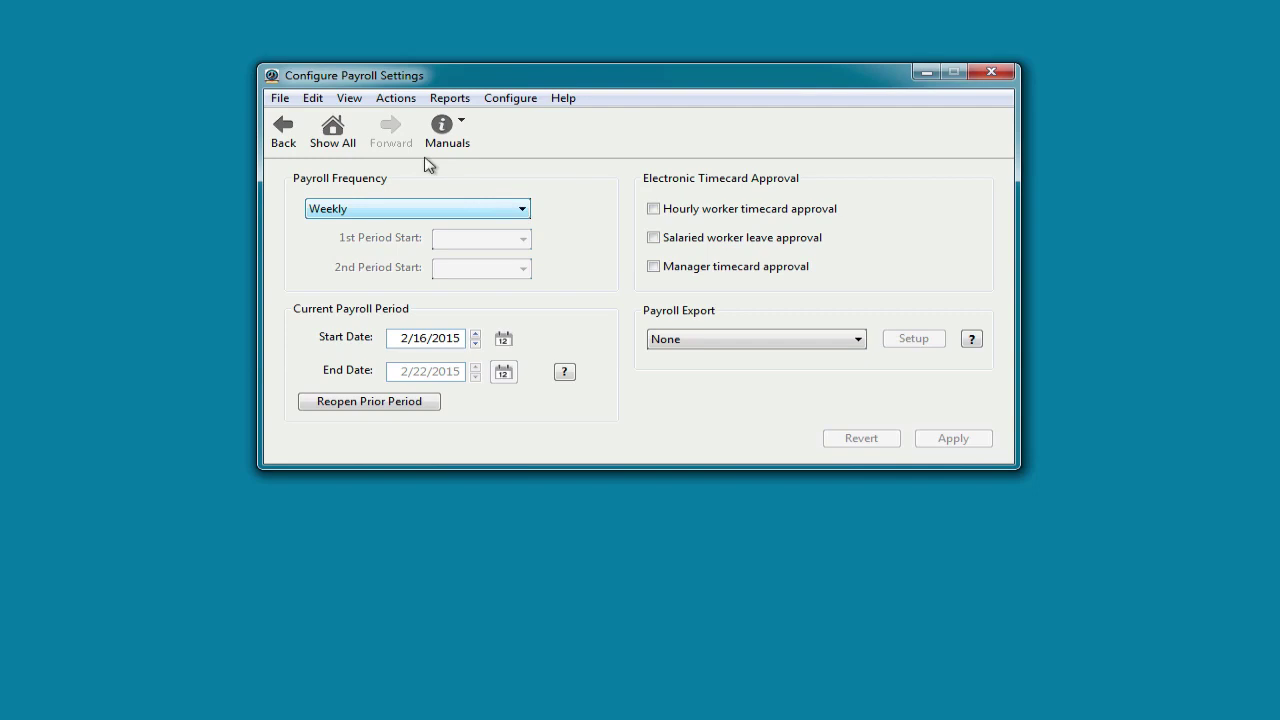
click(340, 130)
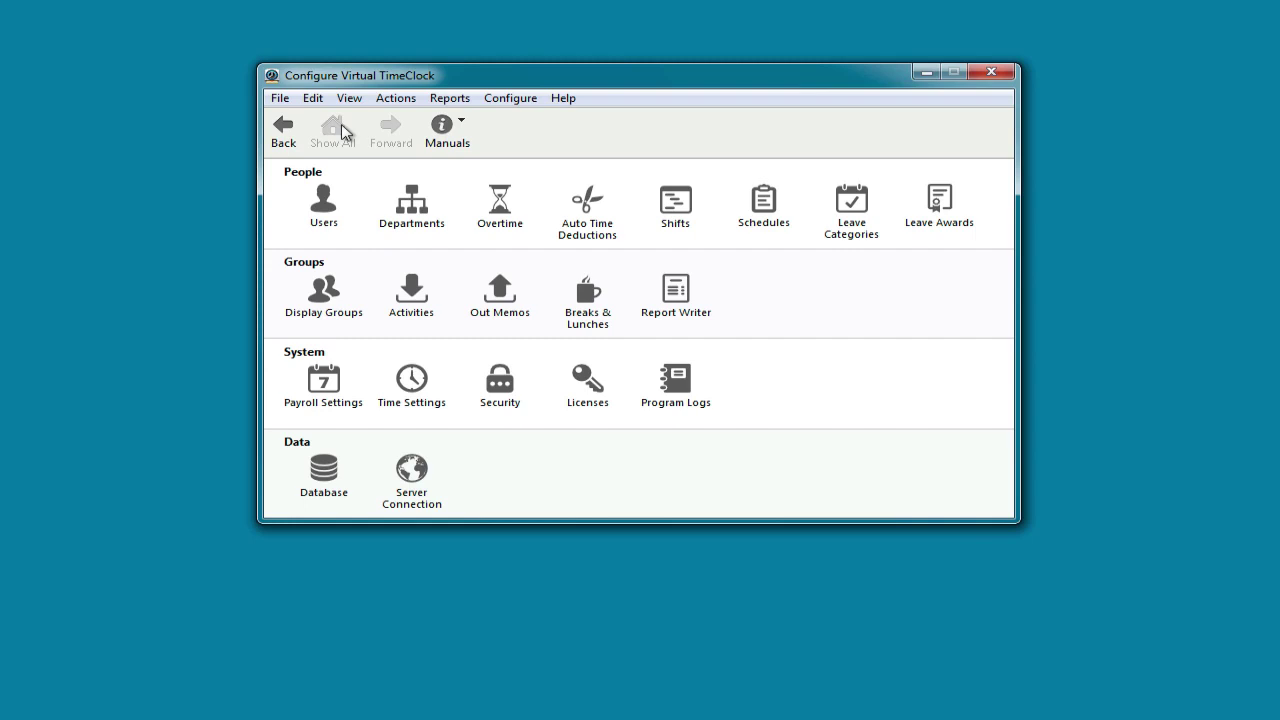
click(405, 386)
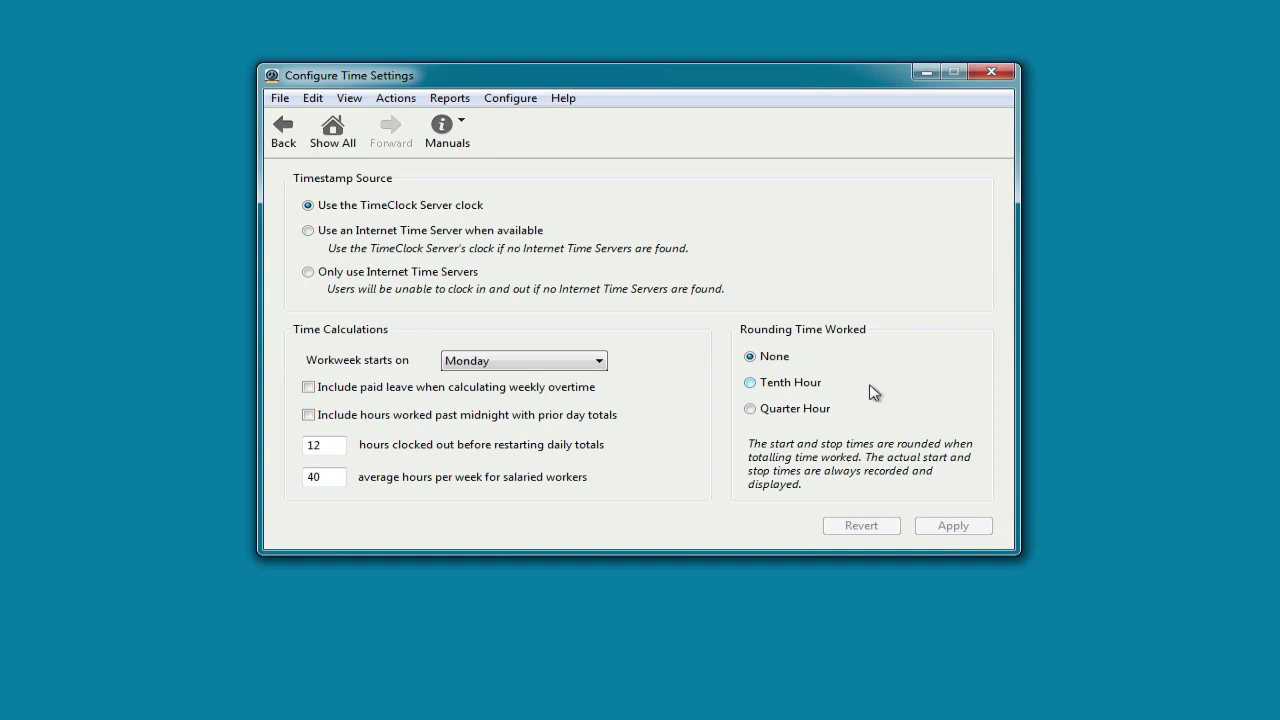
click(338, 136)
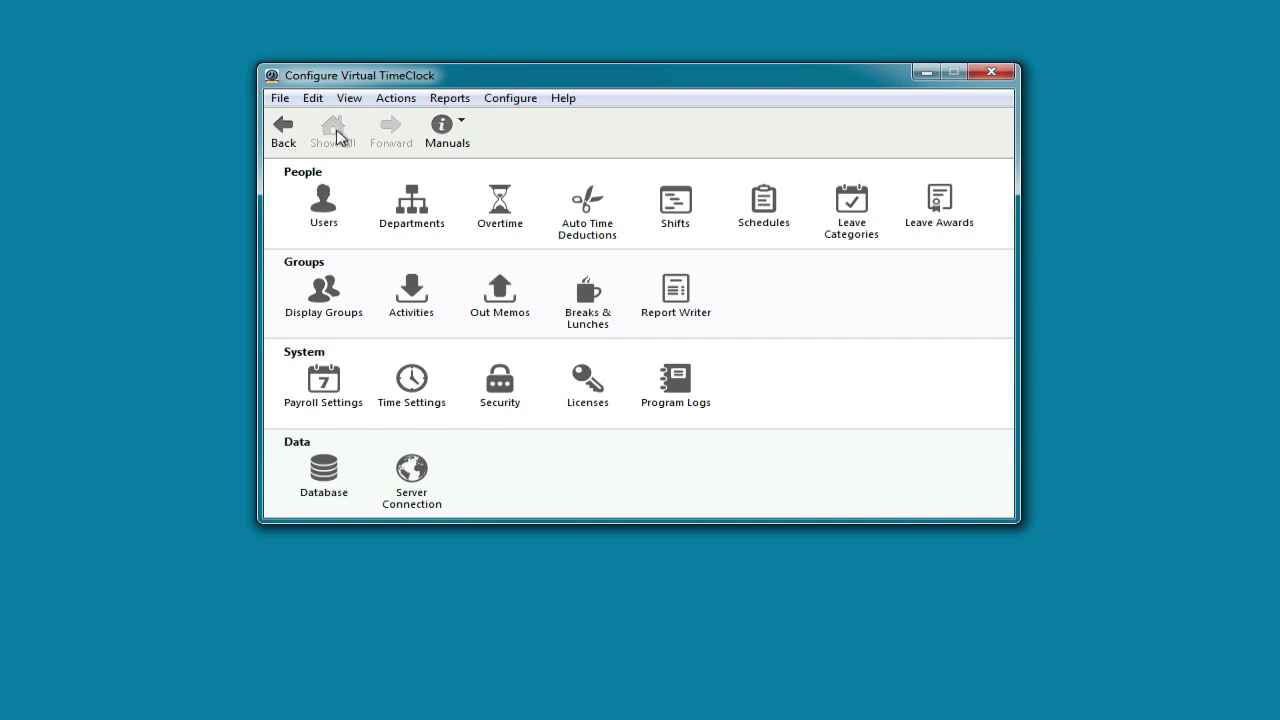
Close the Configure Virtual TimeClock window to reach the administration list
click(1003, 77)
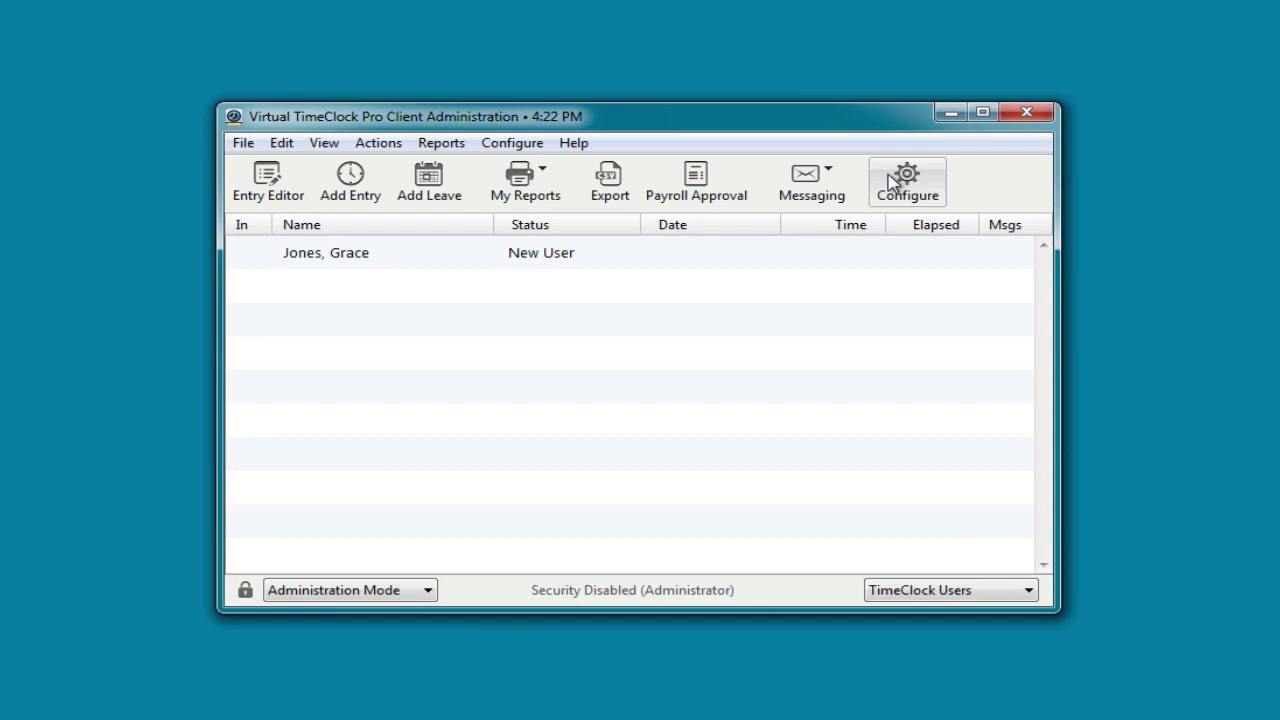
Switch the client to User Mode, confirming administration features are turned off
click(356, 592)
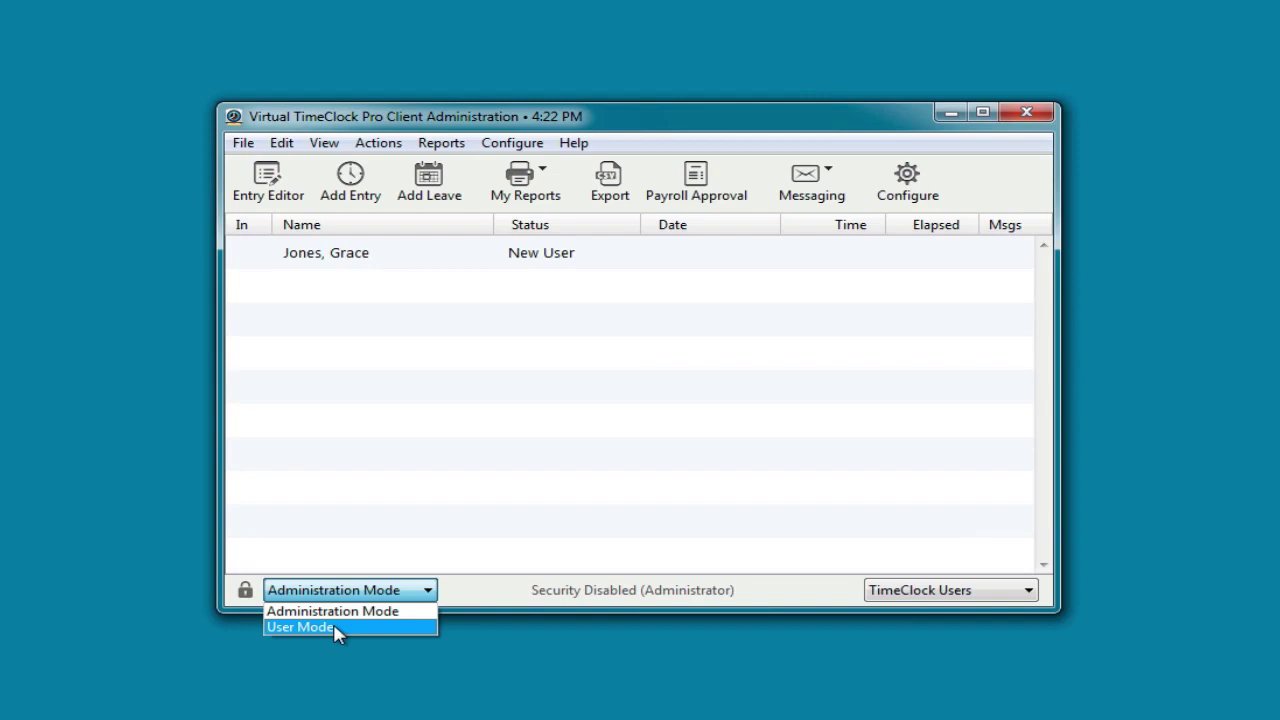
click(338, 628)
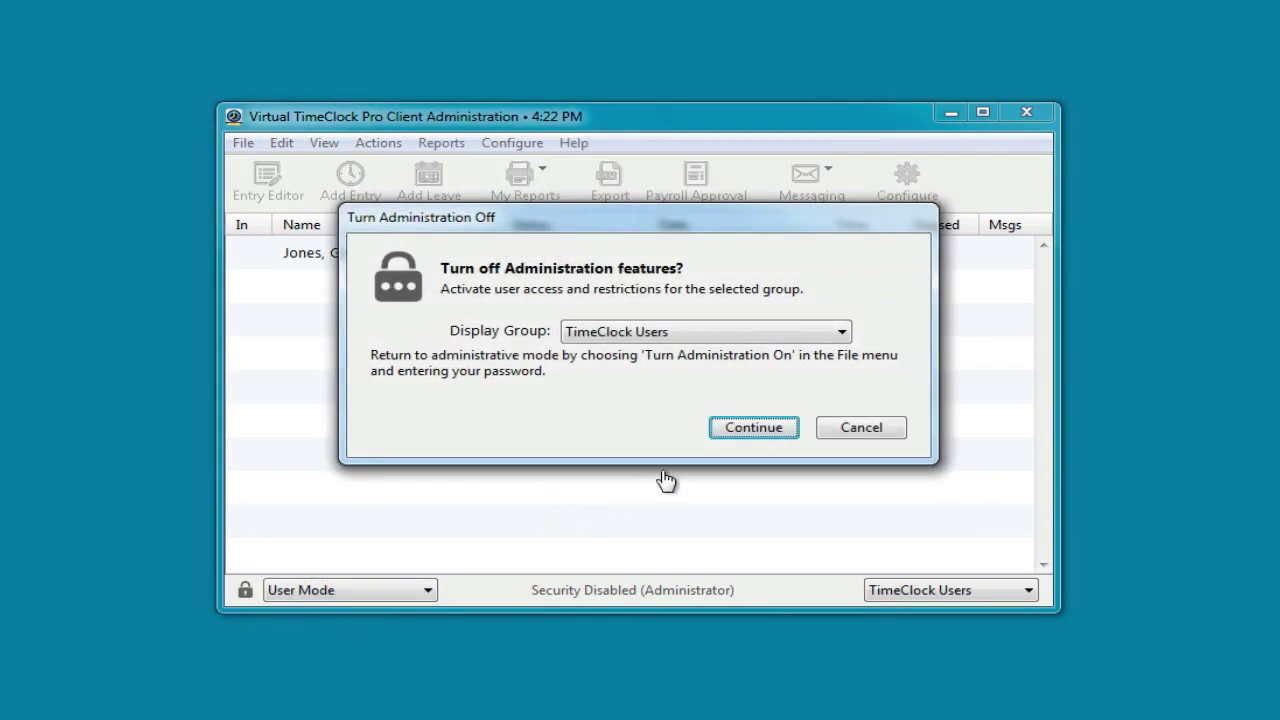
click(742, 430)
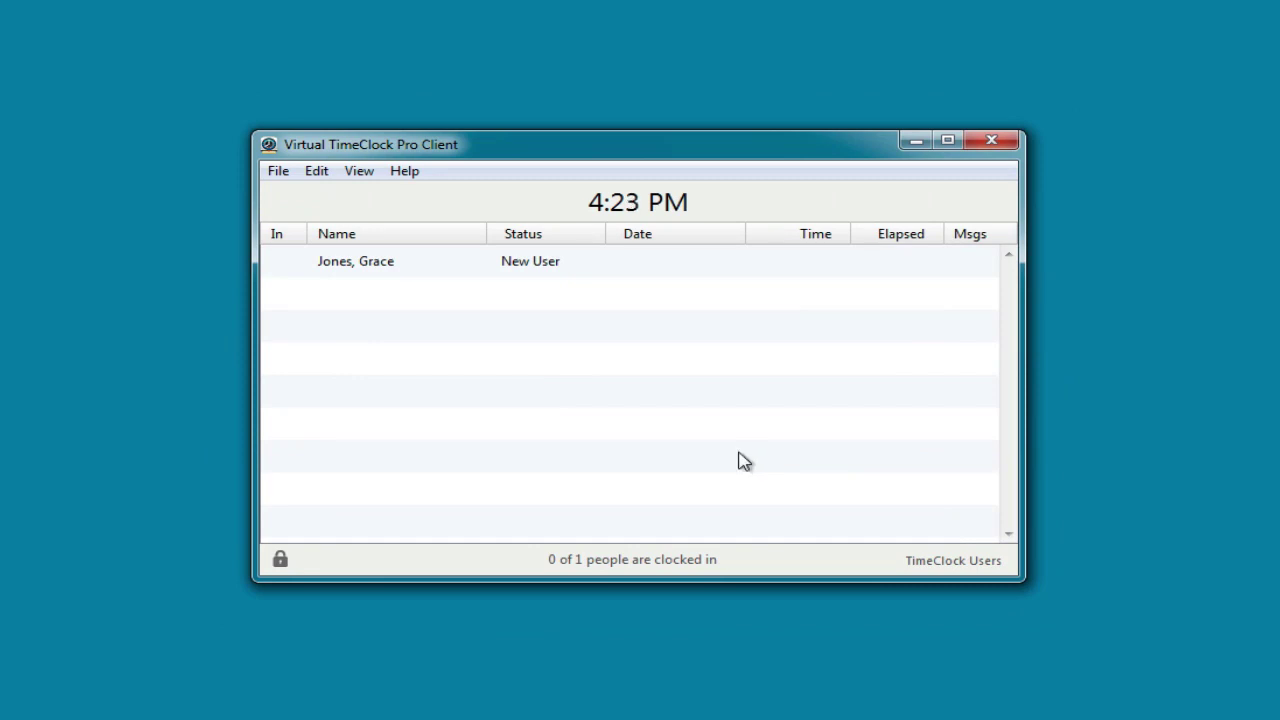
Set and verify a password for the new user, then clock them in
double_click(612, 261)
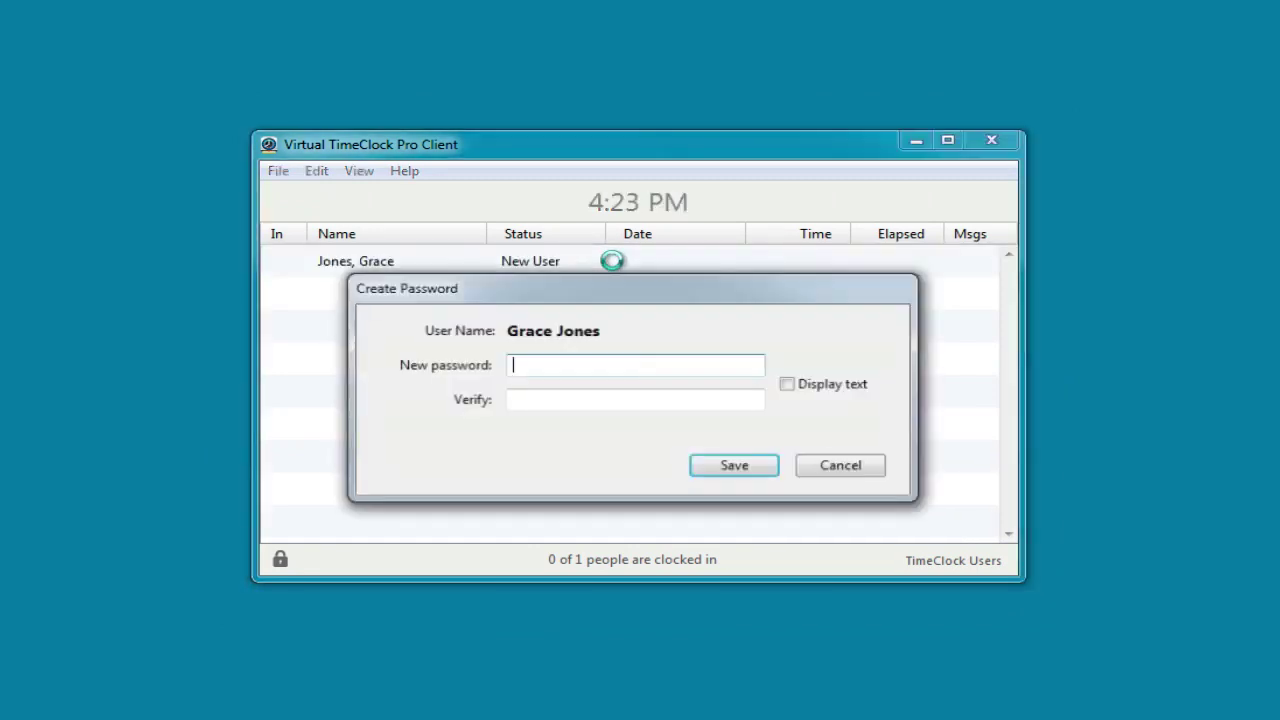
text(*****)
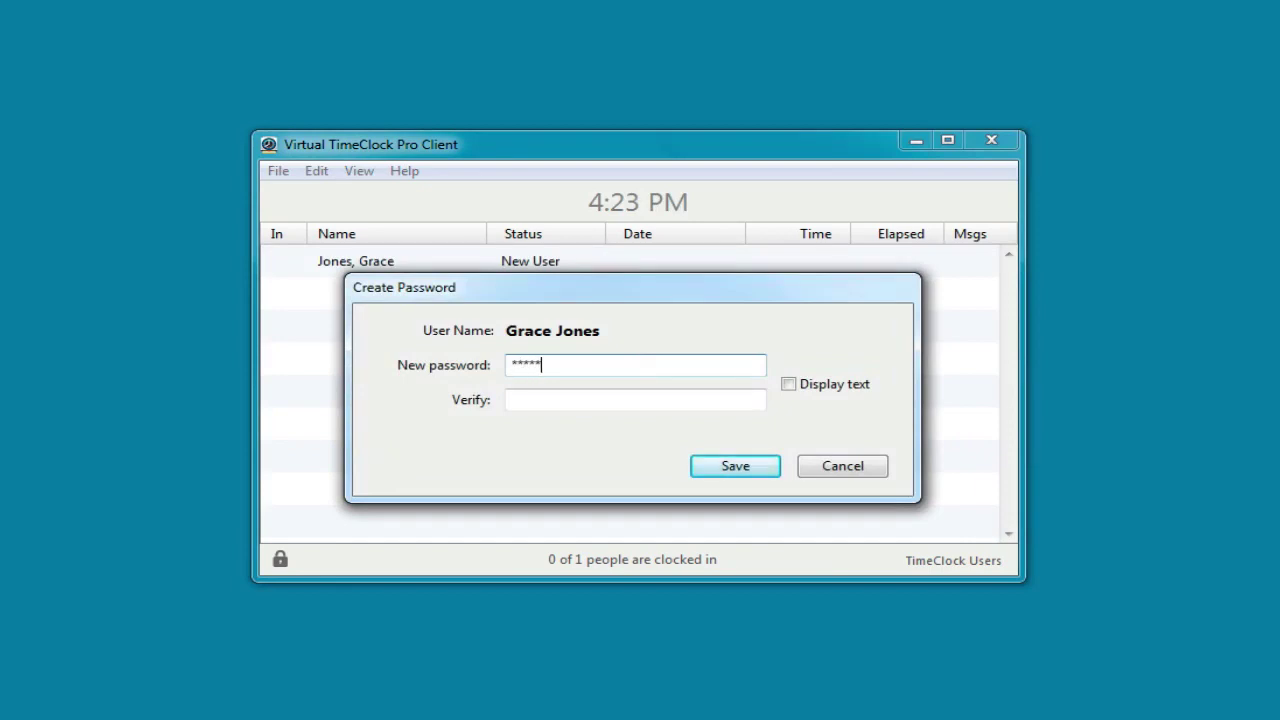
key(Tab)
text(**)
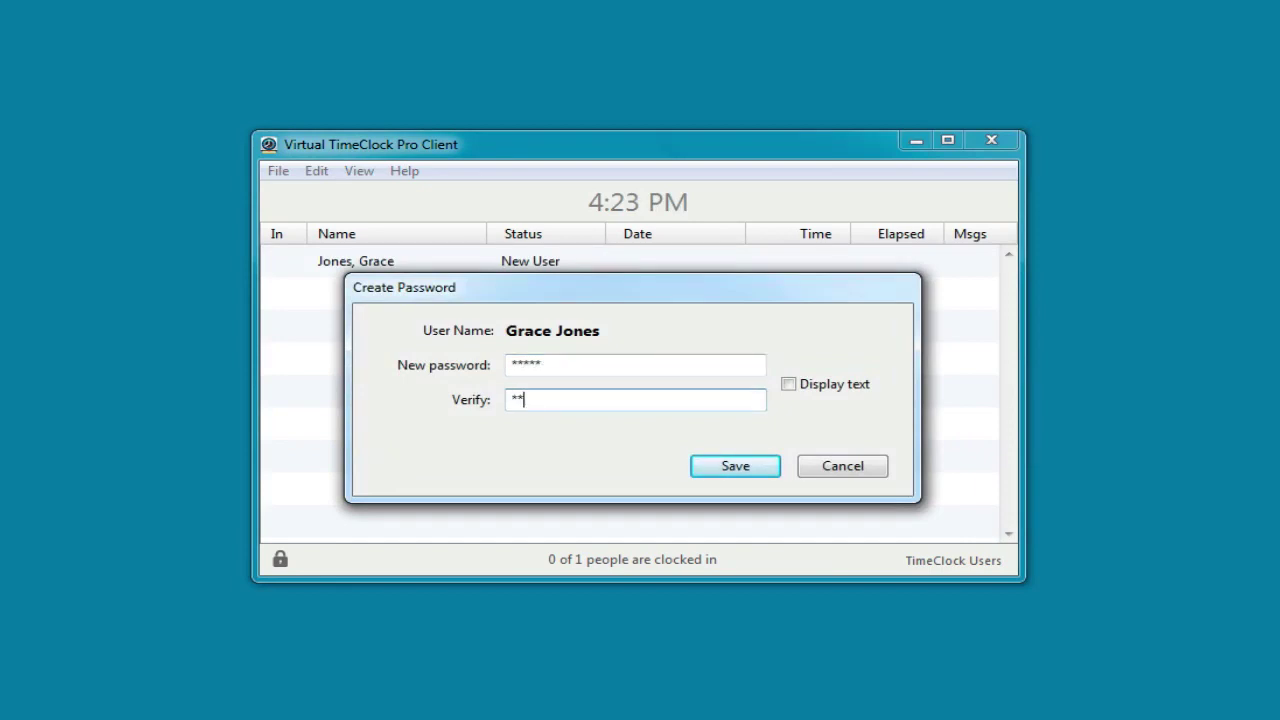
text(***)
key(Return)
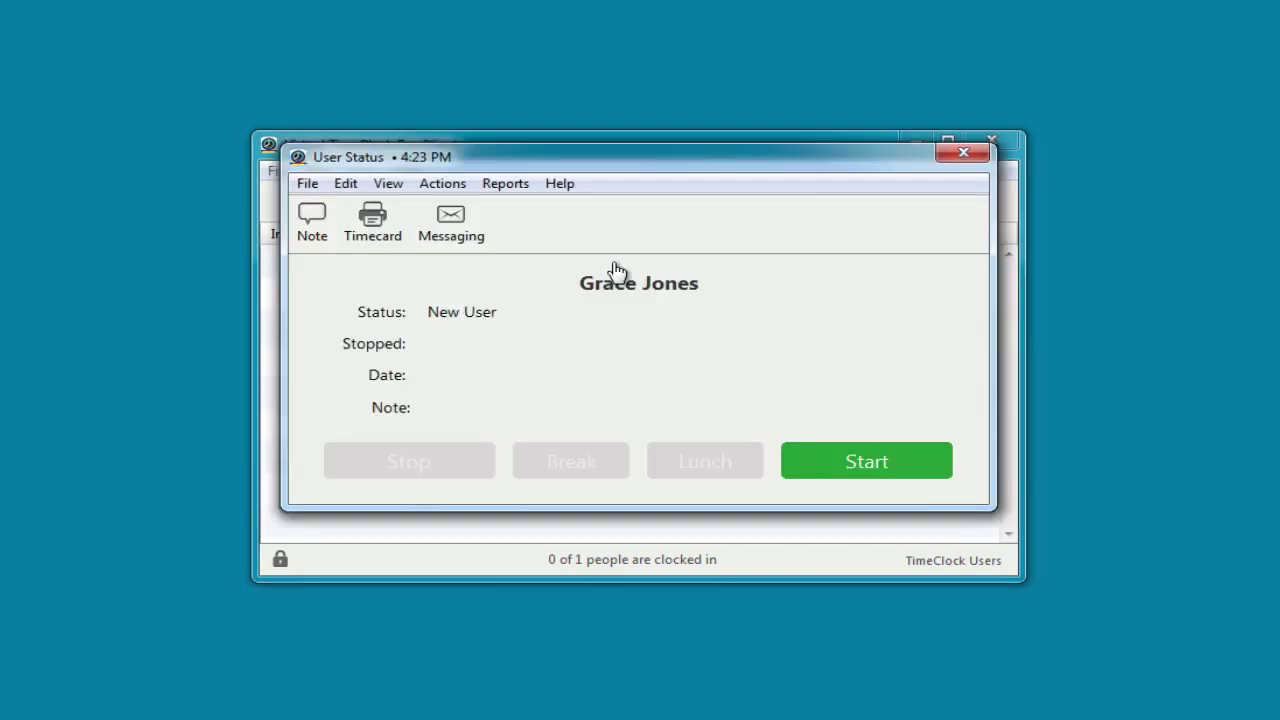
click(839, 462)
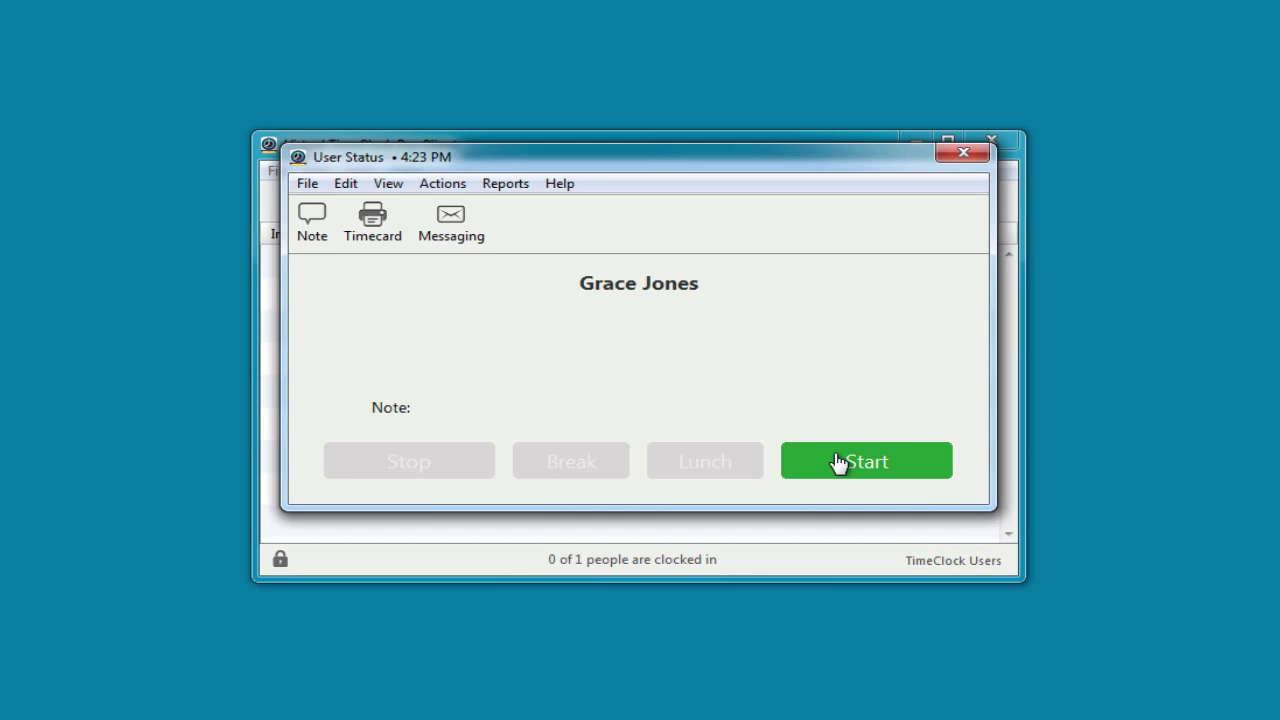